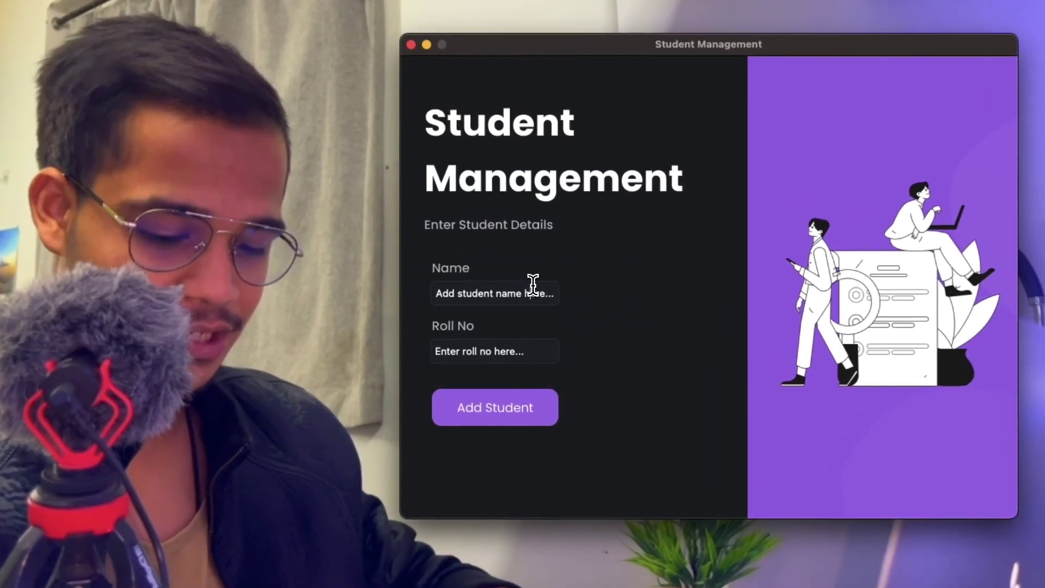
Enter the student's name and roll number in the Tkinter app and submit with Add Student.
click(532, 294)
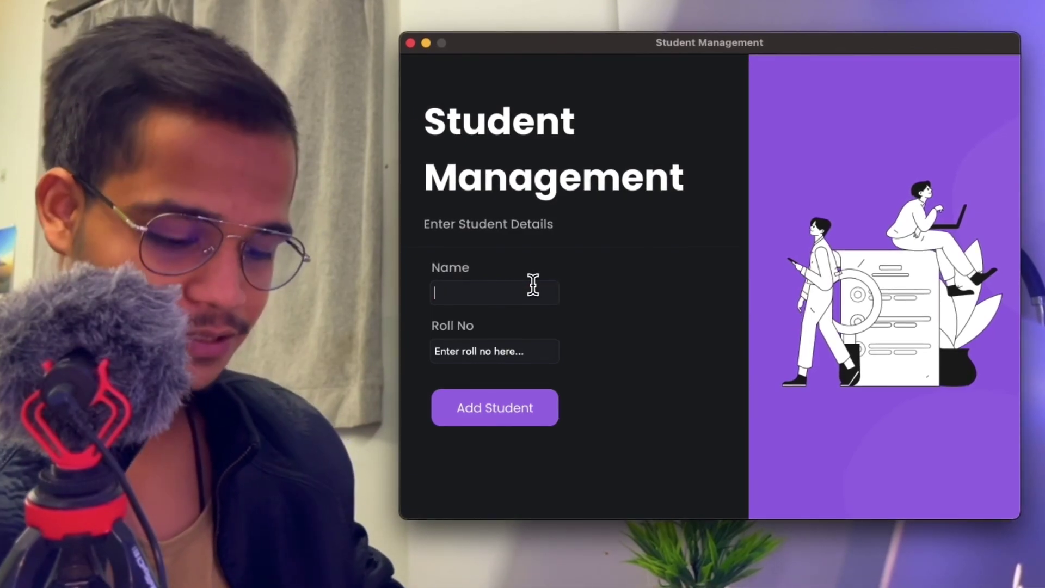
text(Pratyush)
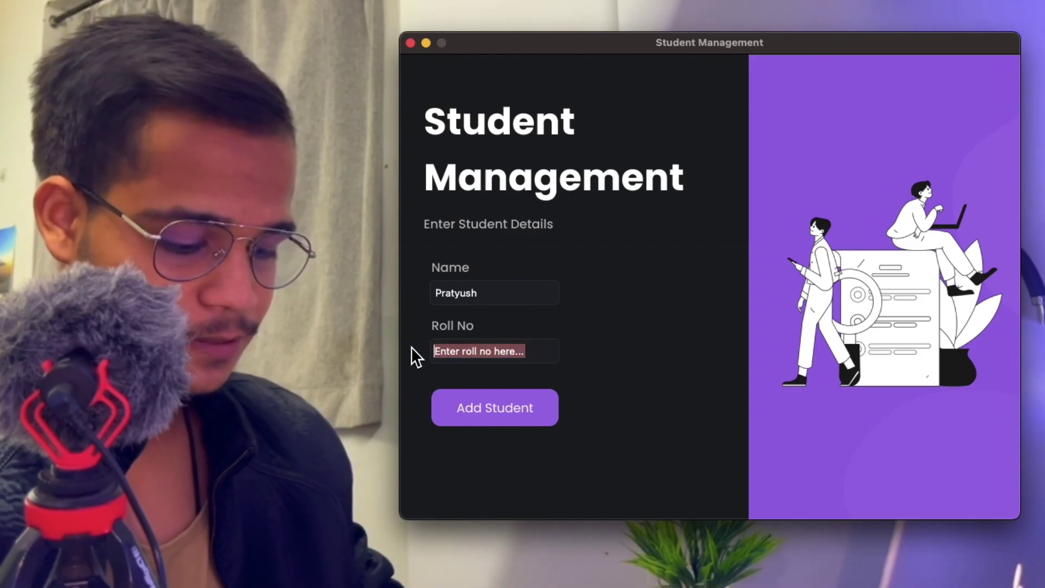
text(68)
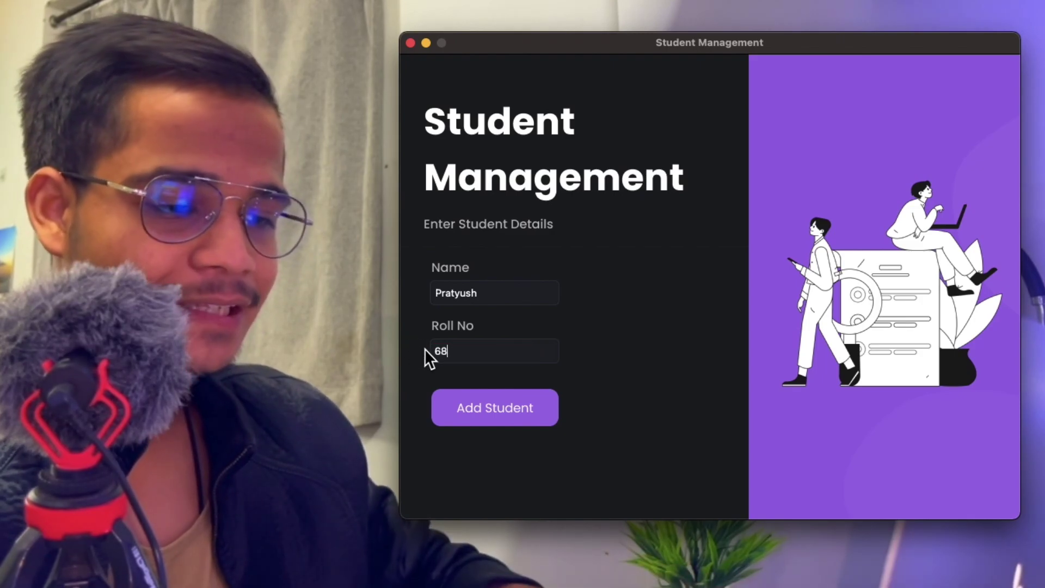
click(492, 409)
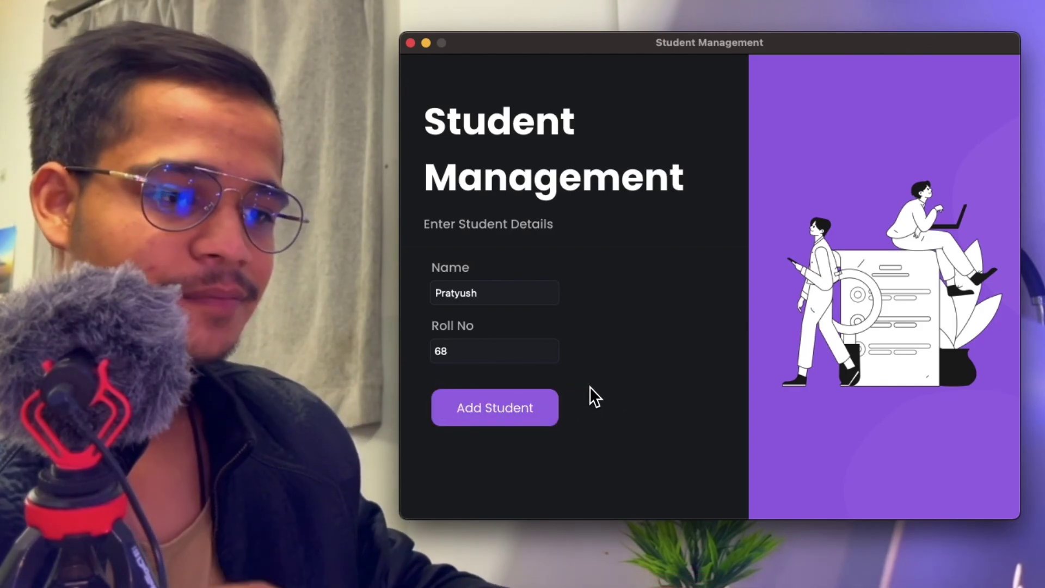
click(463, 410)
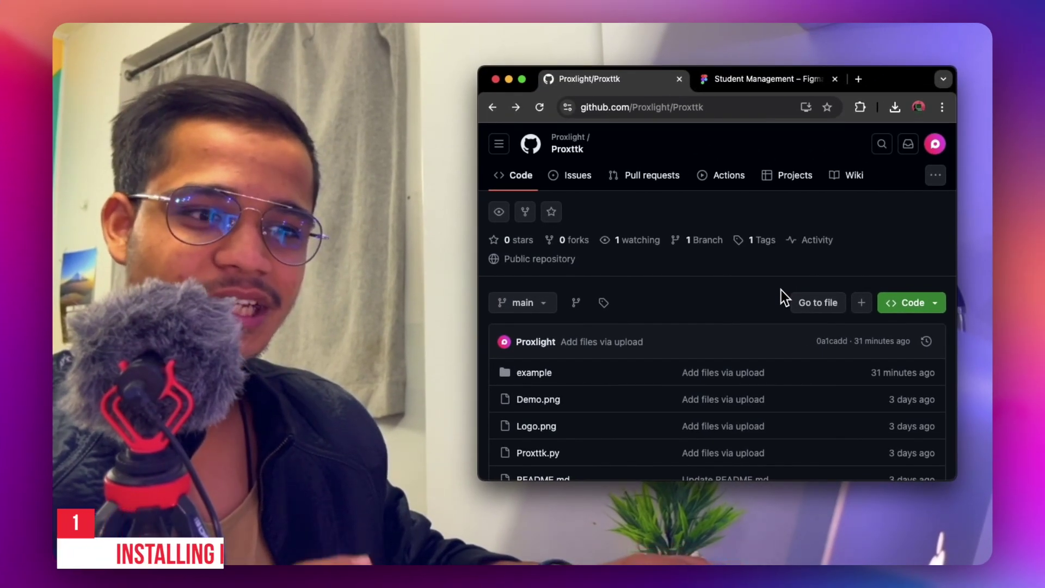
Copy the git clone command from the Proxttk README.
scroll(782, 289, down, 10)
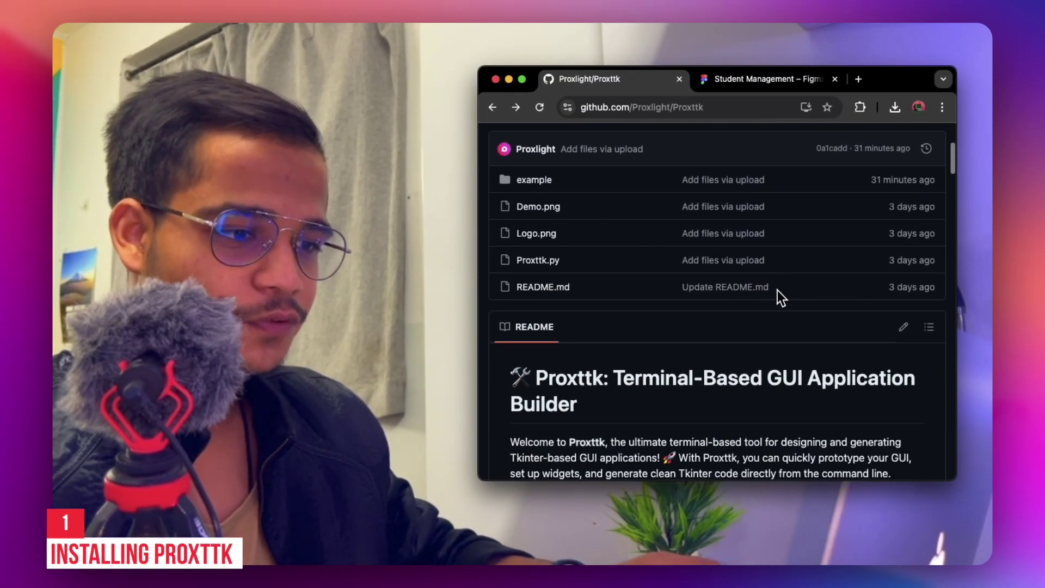
scroll(778, 294, down, 8)
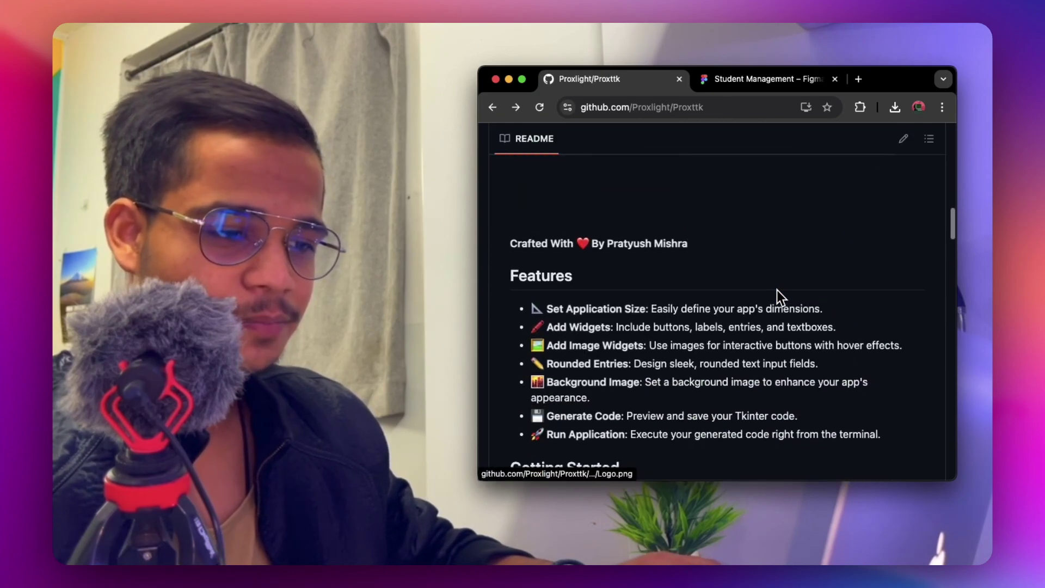
scroll(776, 290, down, 6)
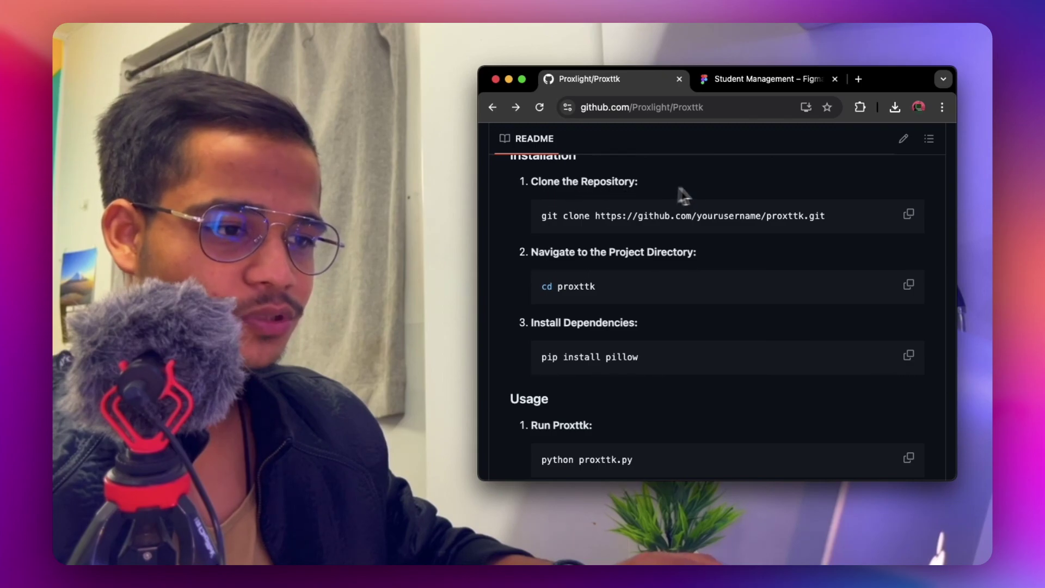
click(909, 214)
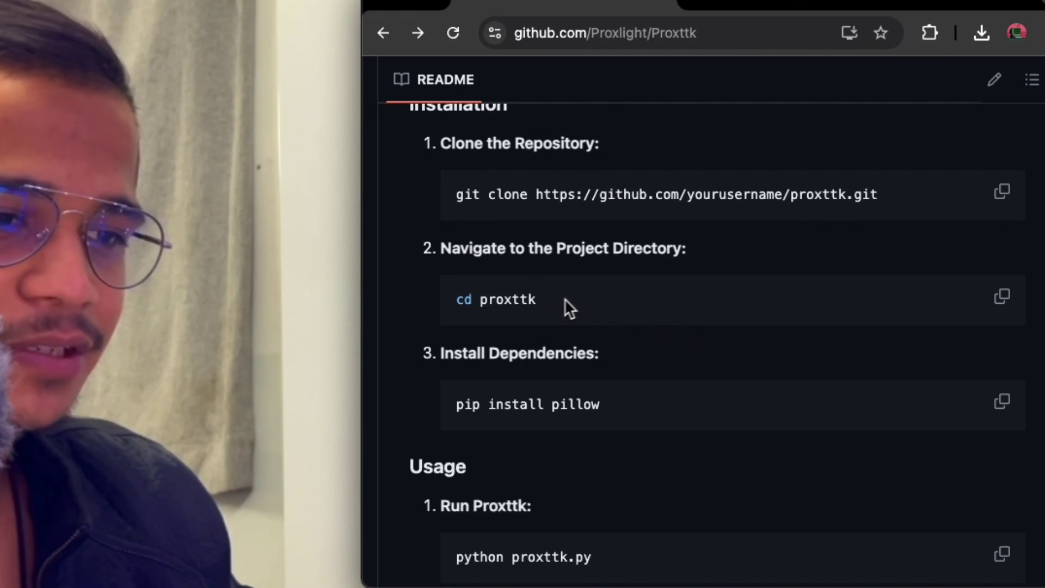
Select the cd, pip install pillow and python proxttk.py commands in the README.
drag(567, 303, 462, 300)
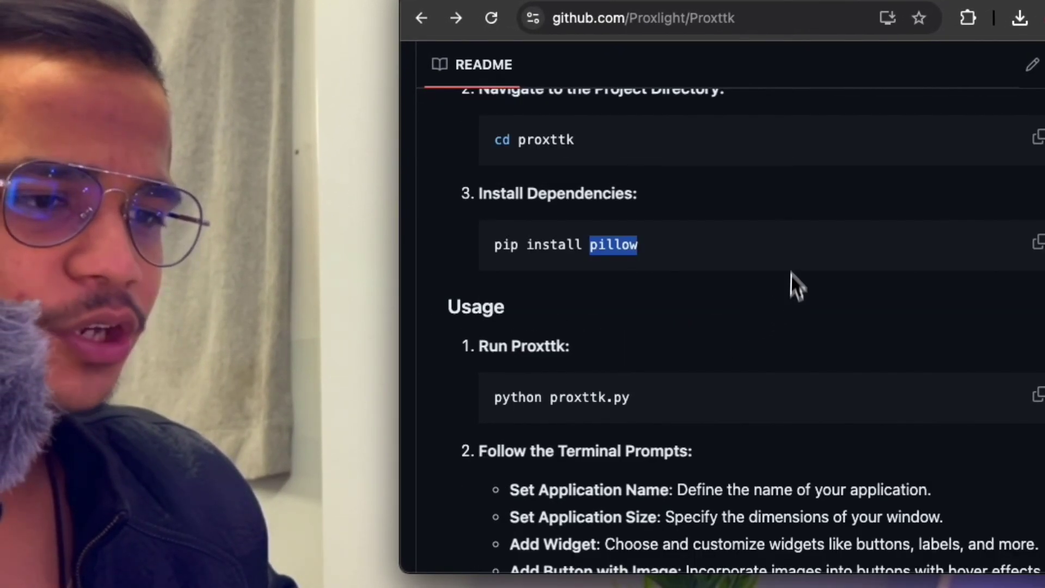
drag(492, 244, 653, 248)
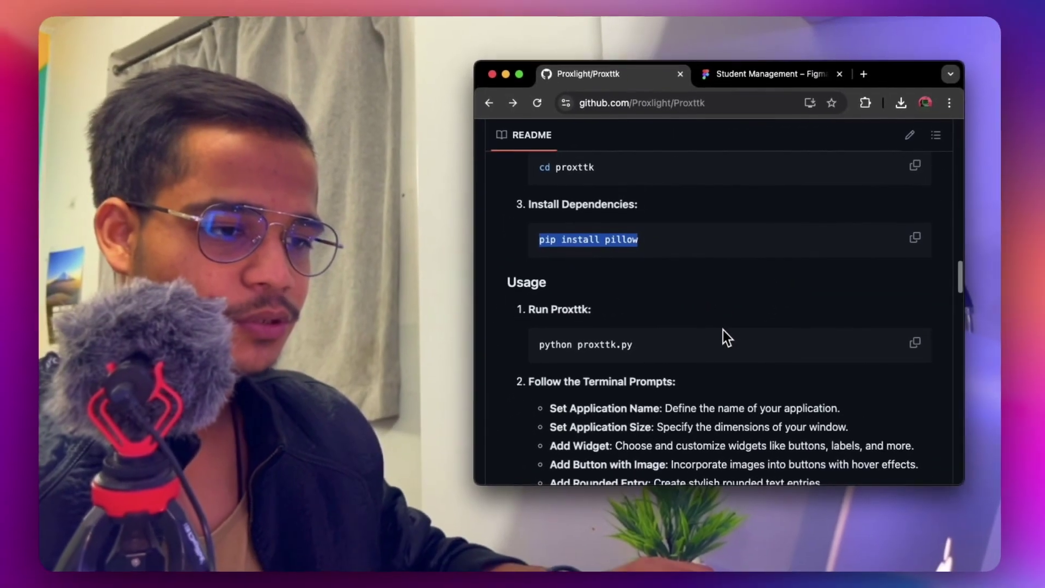
scroll(723, 330, down, 2)
triple_click(594, 313)
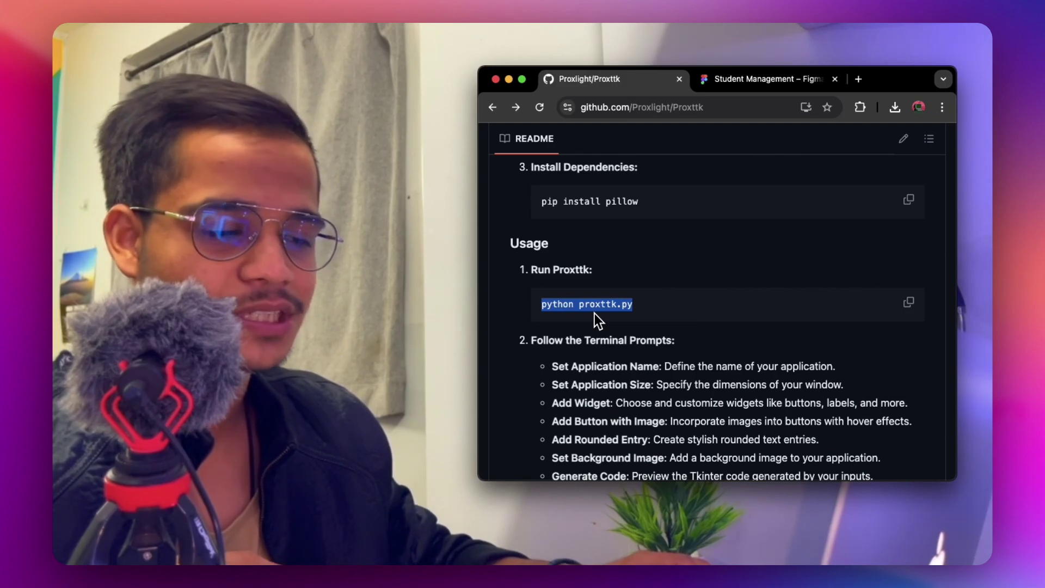
scroll(657, 364, down, 6)
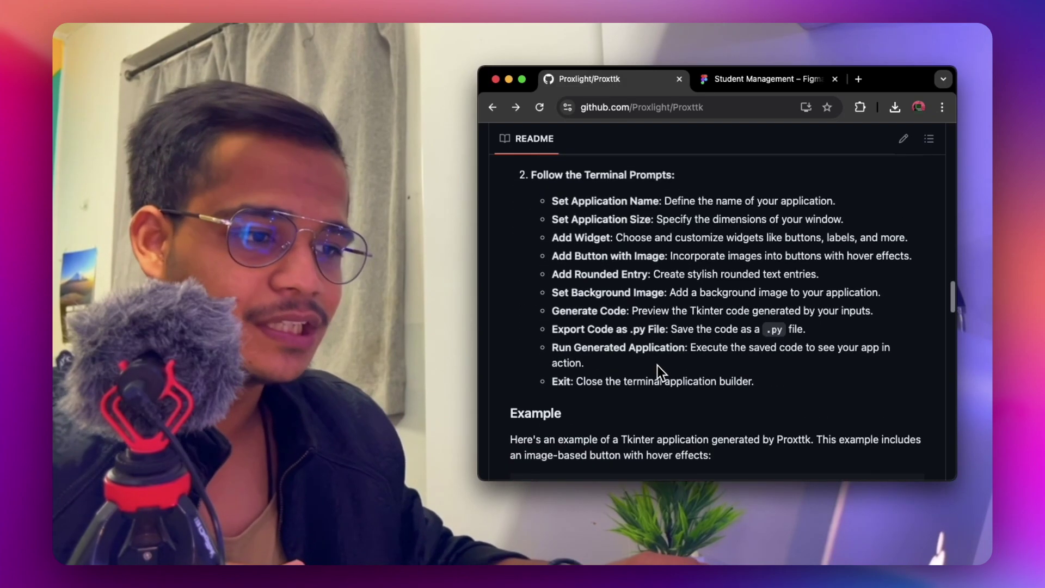
scroll(657, 365, up, 1)
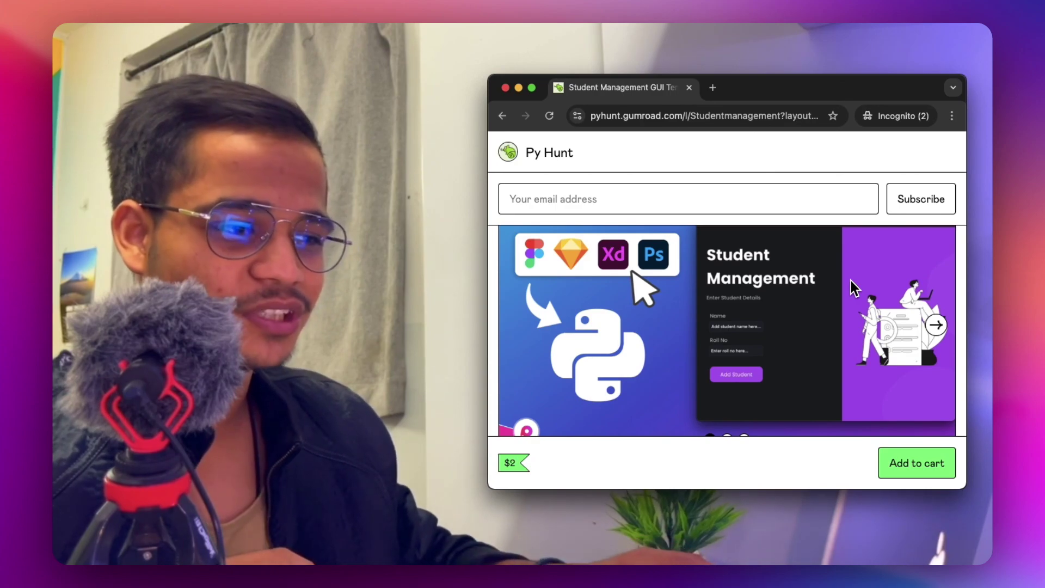
scroll(795, 291, down, 3)
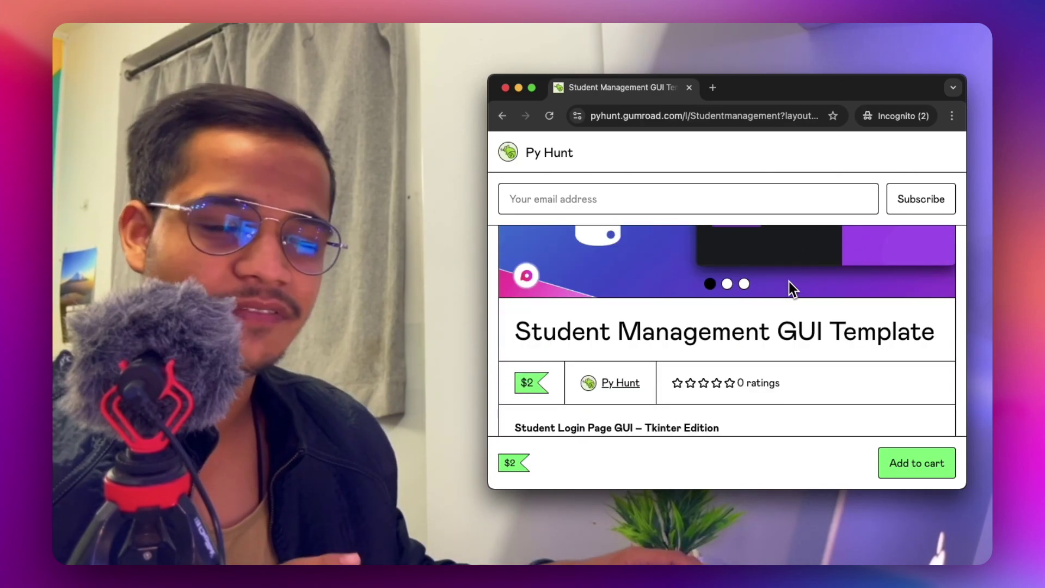
scroll(789, 282, down, 3)
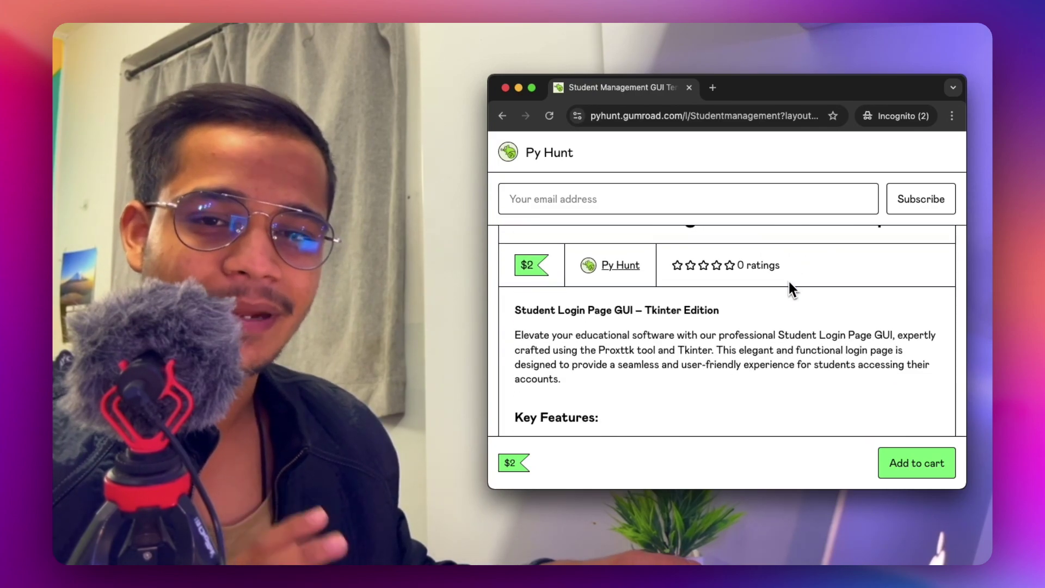
scroll(788, 282, up, 6)
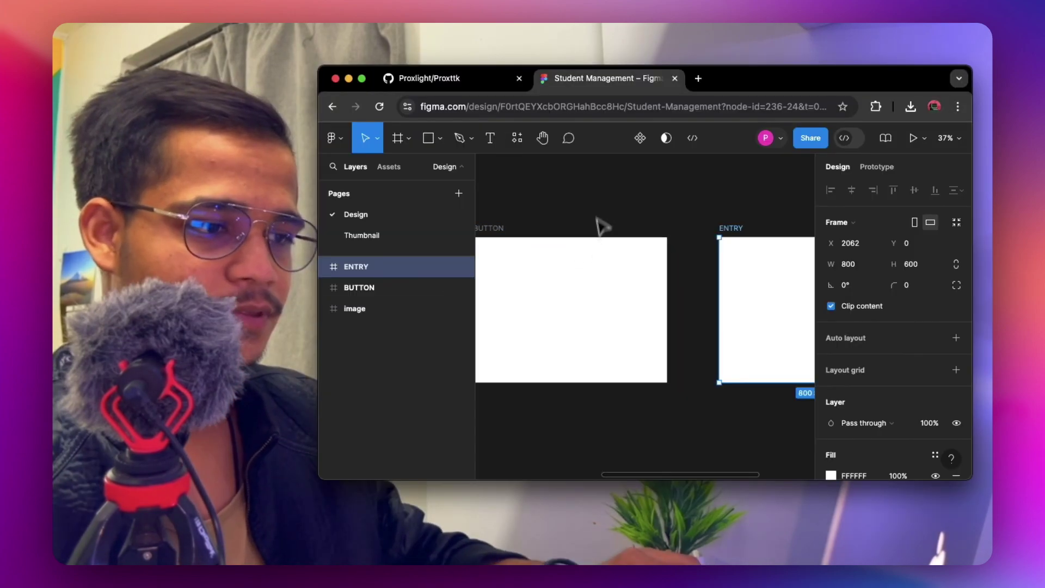
Select the 800×600 image mockup frame, then move to the empty BUTTON frame with the Rectangle tool active.
scroll(612, 190, left, 1)
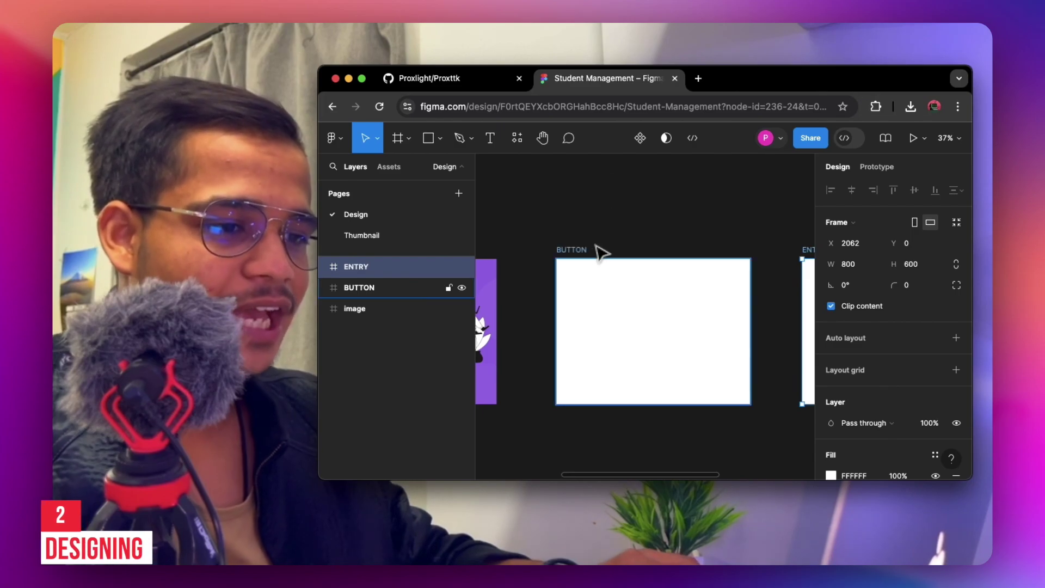
scroll(600, 250, left, 5)
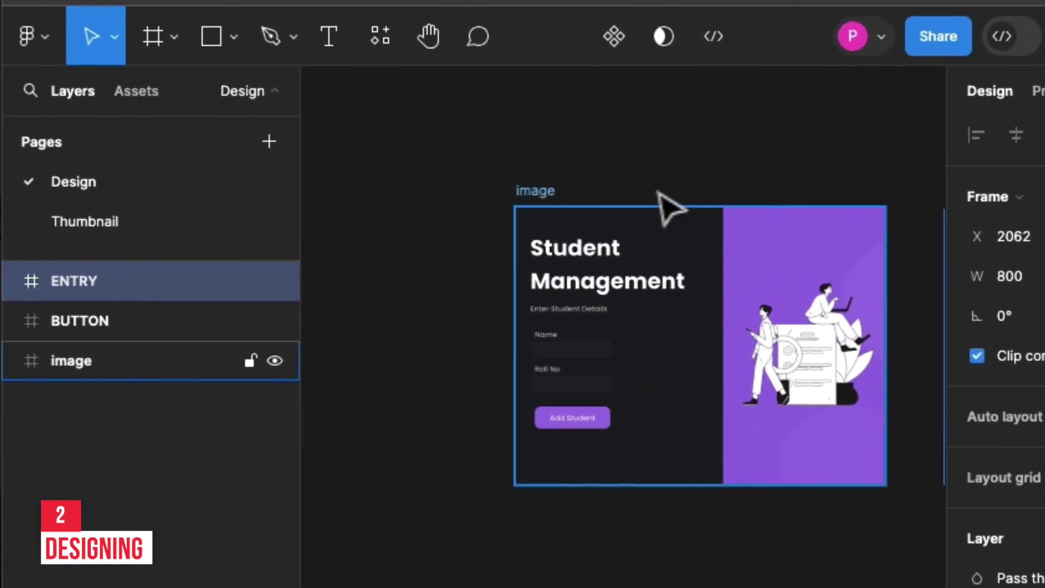
click(656, 245)
scroll(656, 245, up, 5)
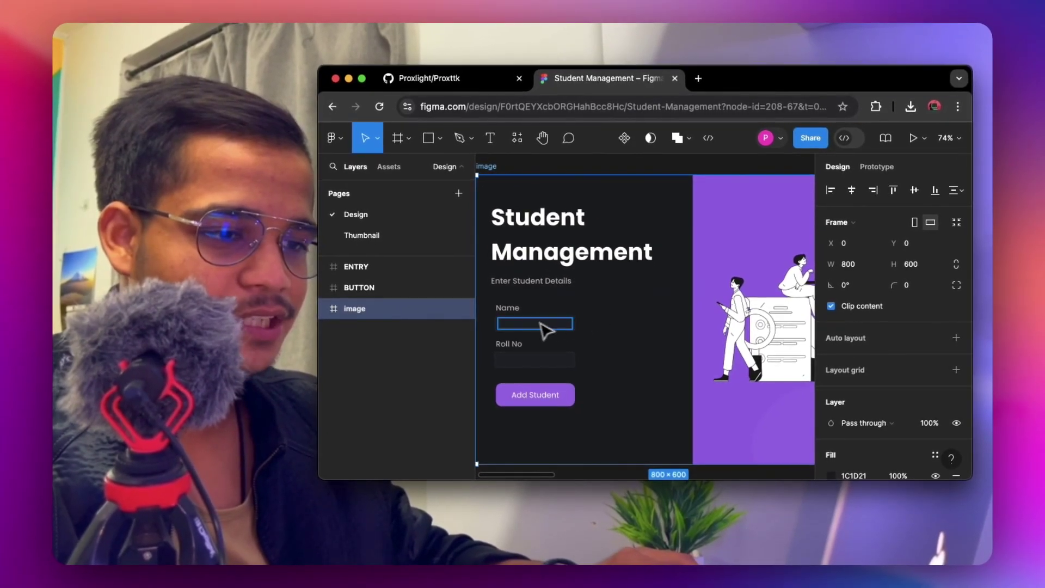
scroll(644, 324, down, 5)
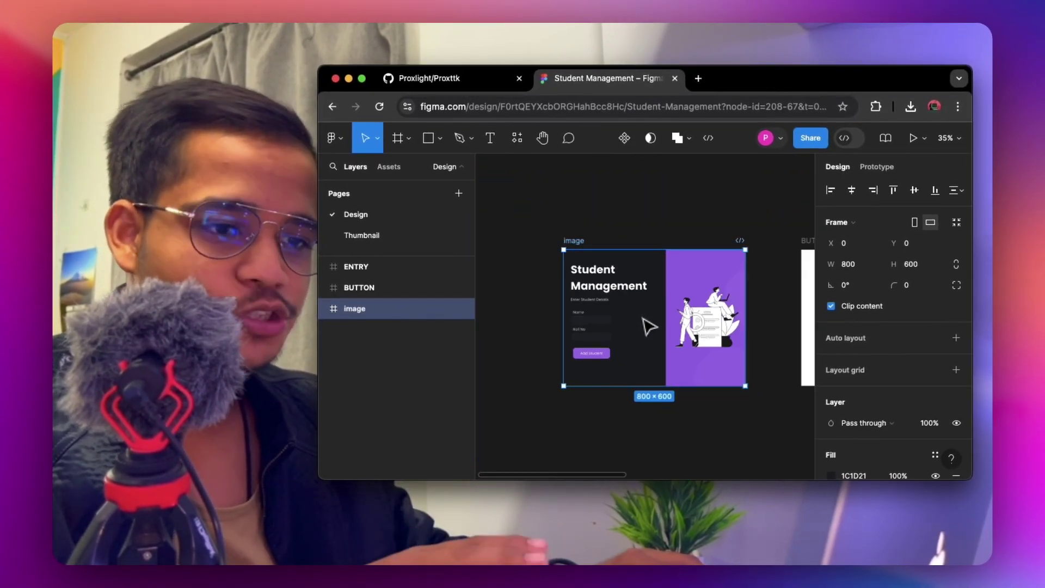
scroll(644, 322, right, 5)
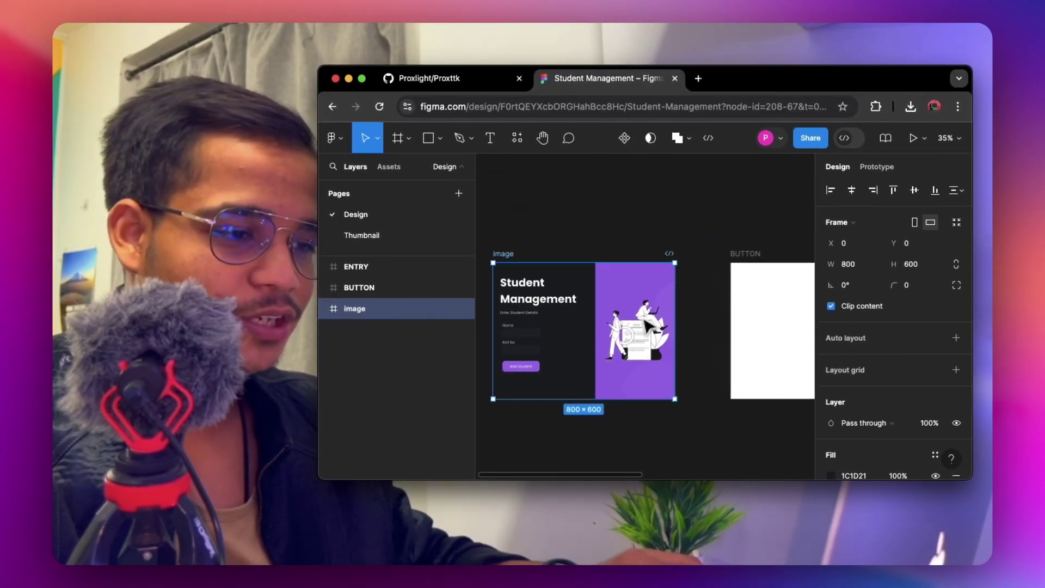
scroll(646, 326, right, 2)
scroll(646, 327, up, 3)
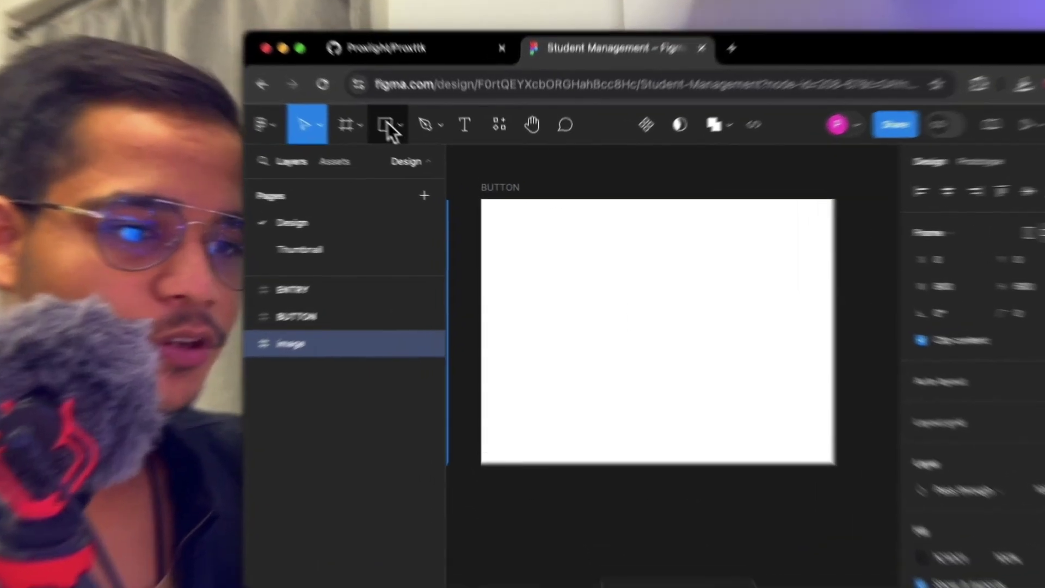
click(388, 128)
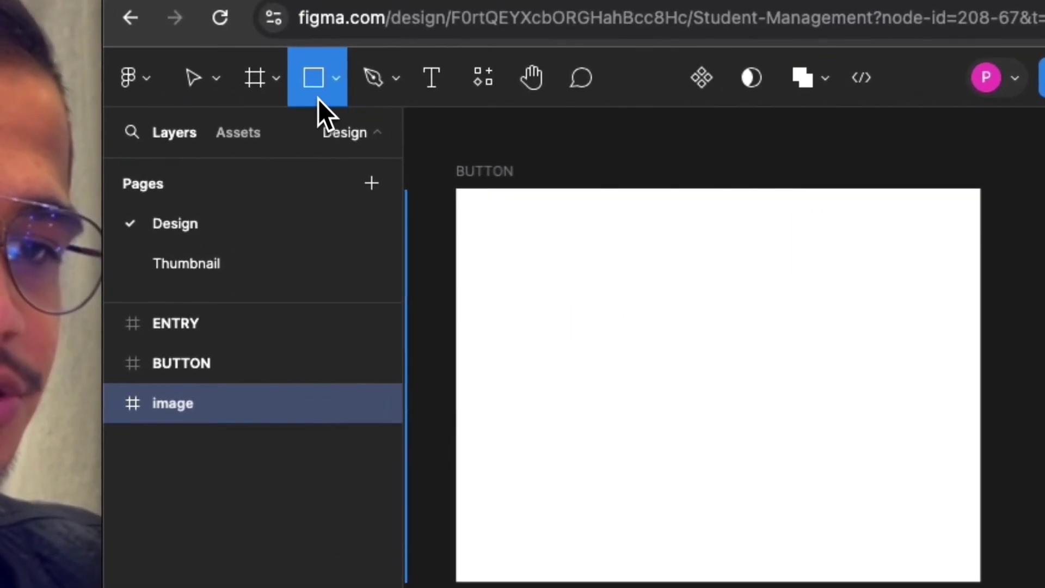
Draw a rounded rectangle inside the BUTTON frame.
mouse_move(563, 269)
mouse_down()
mouse_move(595, 294)
mouse_move(707, 317)
mouse_move(752, 376)
mouse_move(733, 368)
mouse_up()
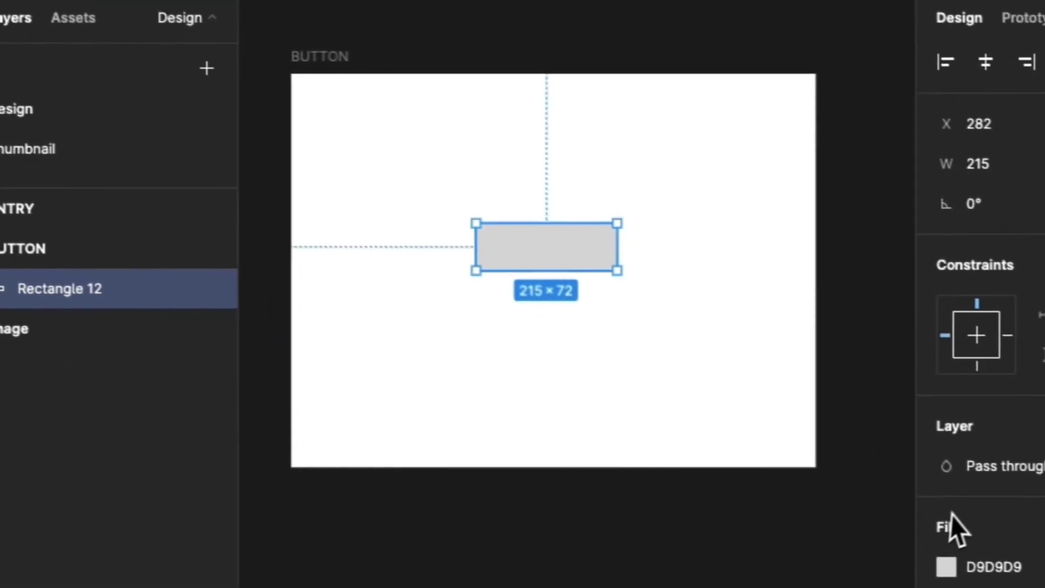
scroll(554, 263, up, 6)
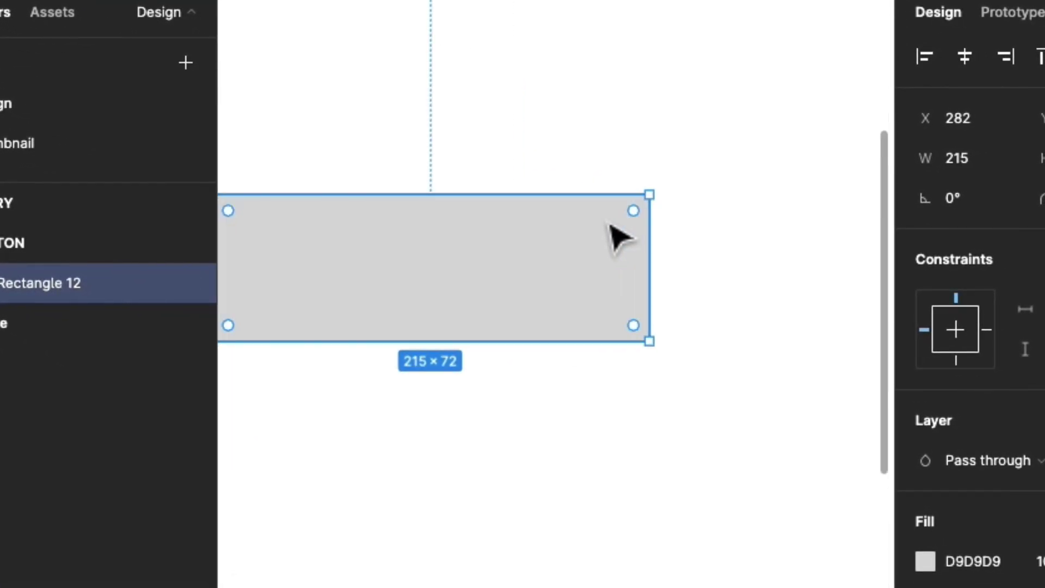
drag(626, 220, 619, 224)
scroll(688, 198, down, 3)
Fill the rectangle with blue 2754AA and add the label 'SAMPLE' on it.
click(901, 565)
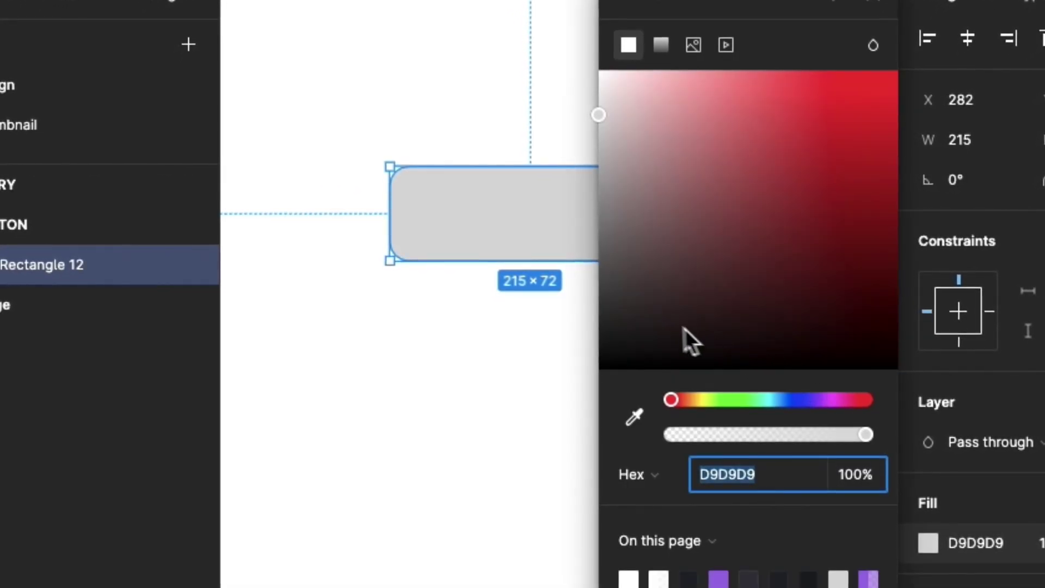
click(591, 321)
click(790, 403)
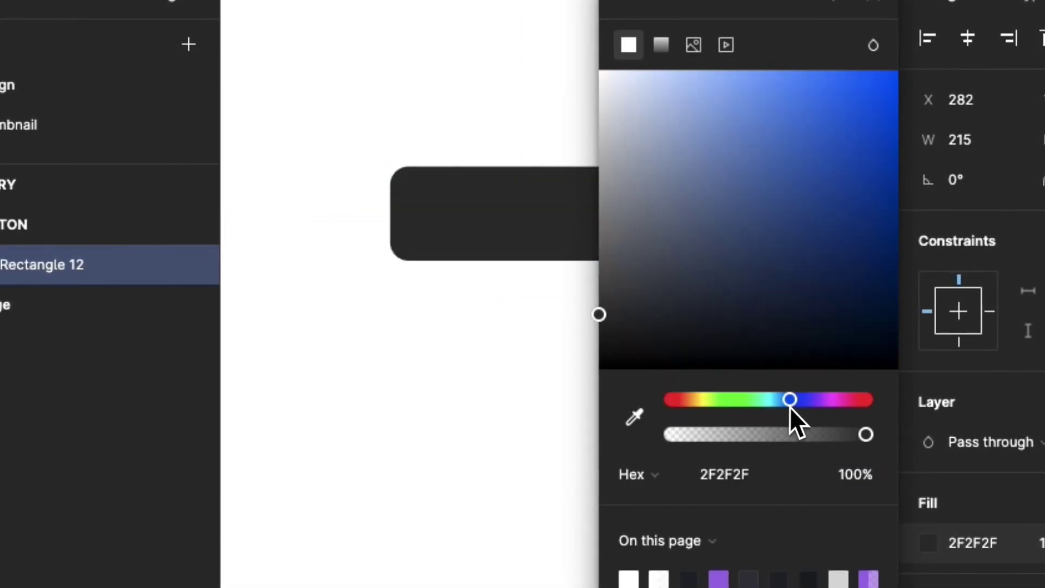
drag(786, 344, 831, 173)
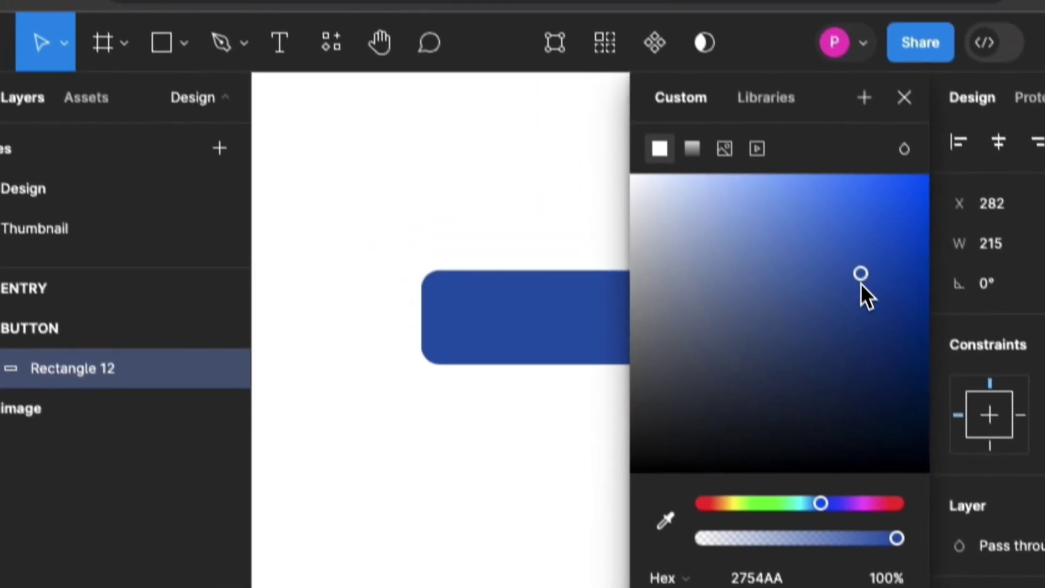
click(915, 126)
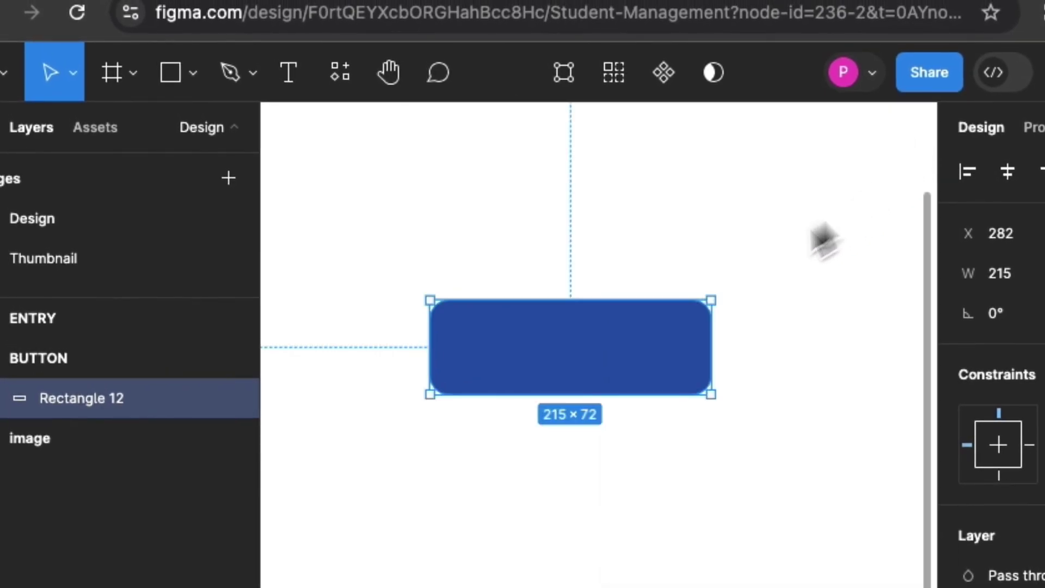
click(290, 73)
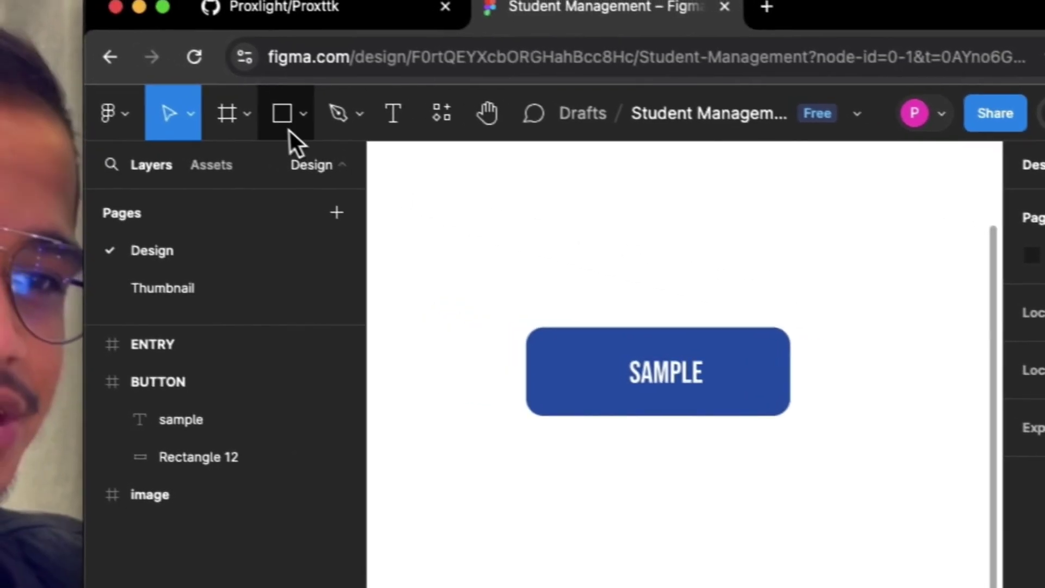
click(195, 112)
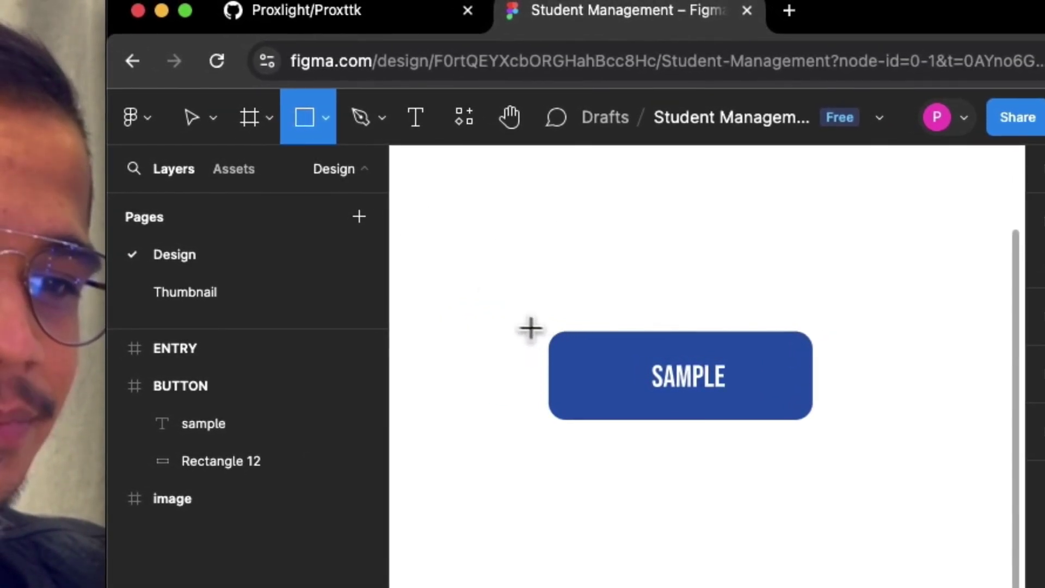
Draw a 275×72 rectangle over the SAMPLE button and give it a white fill with the eyedropper.
mouse_move(504, 326)
mouse_down()
mouse_move(551, 364)
mouse_move(623, 392)
mouse_move(841, 422)
mouse_up()
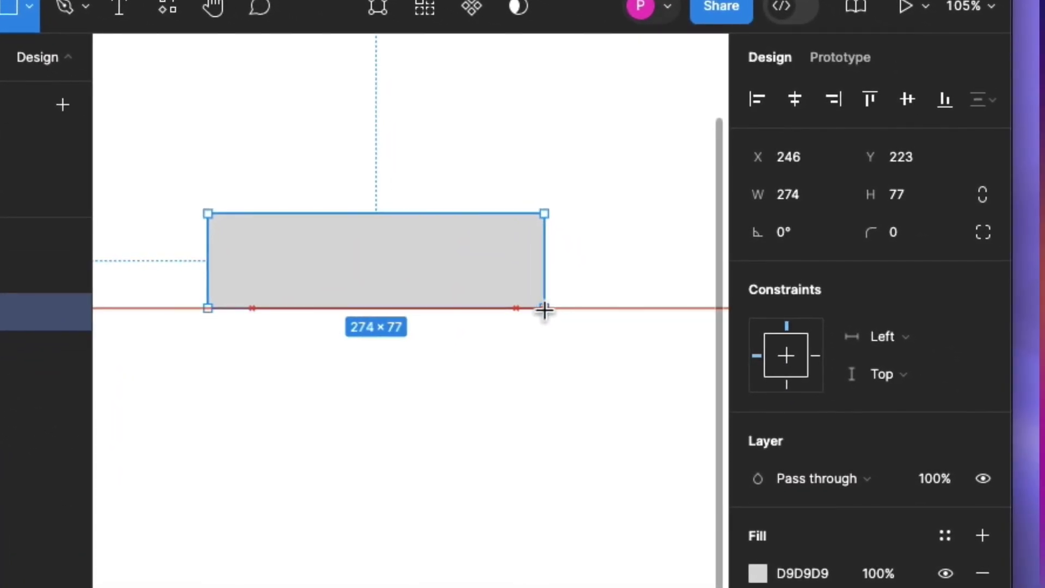
drag(544, 310, 545, 308)
drag(431, 243, 432, 221)
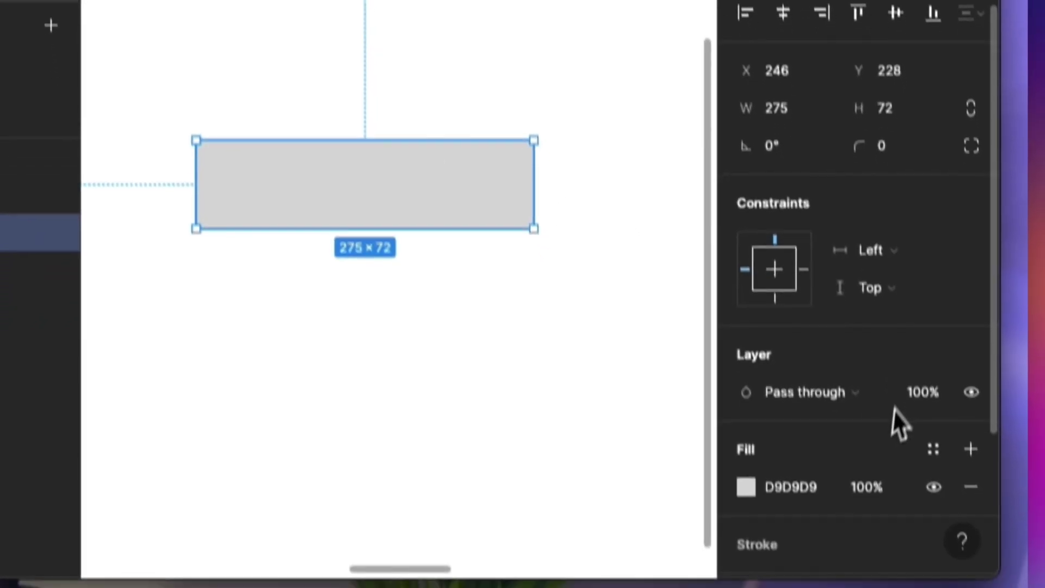
scroll(898, 422, down, 5)
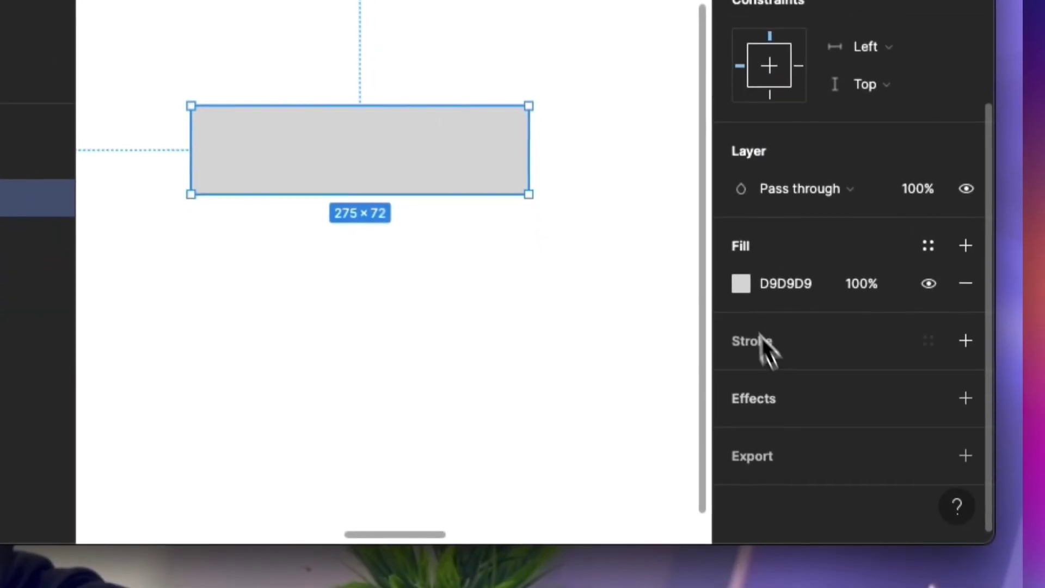
click(745, 315)
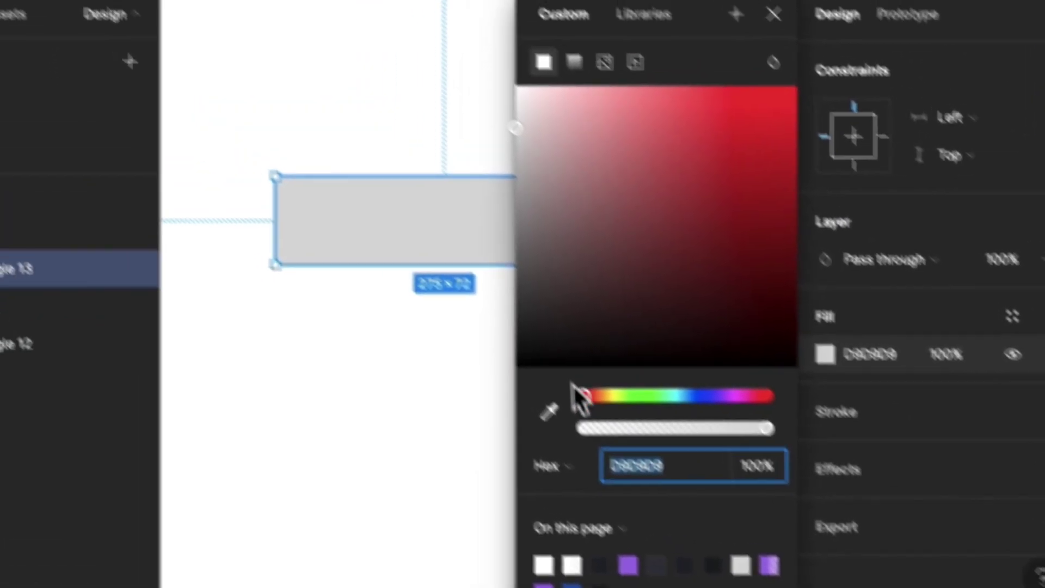
click(549, 411)
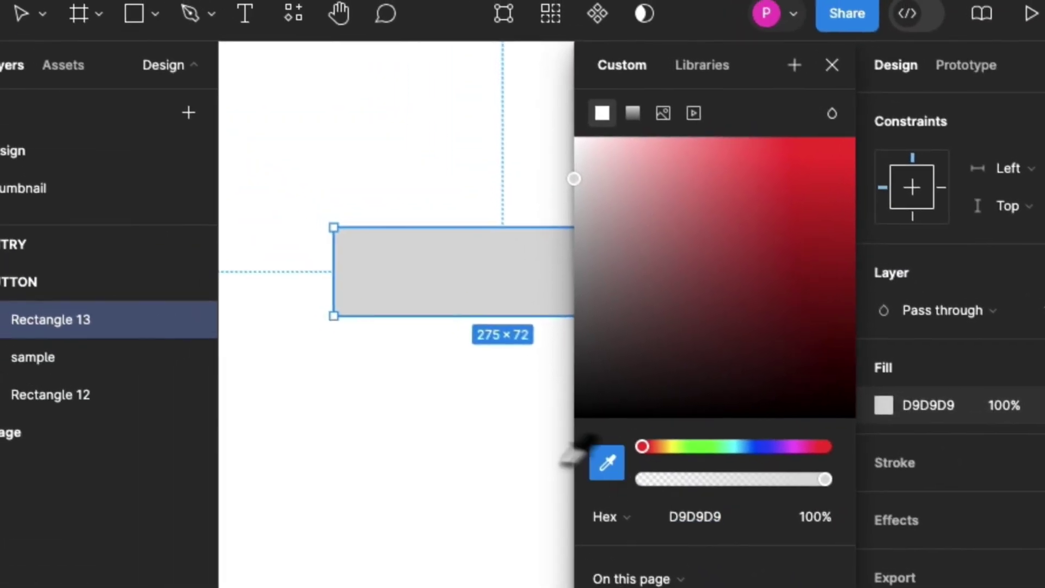
click(398, 381)
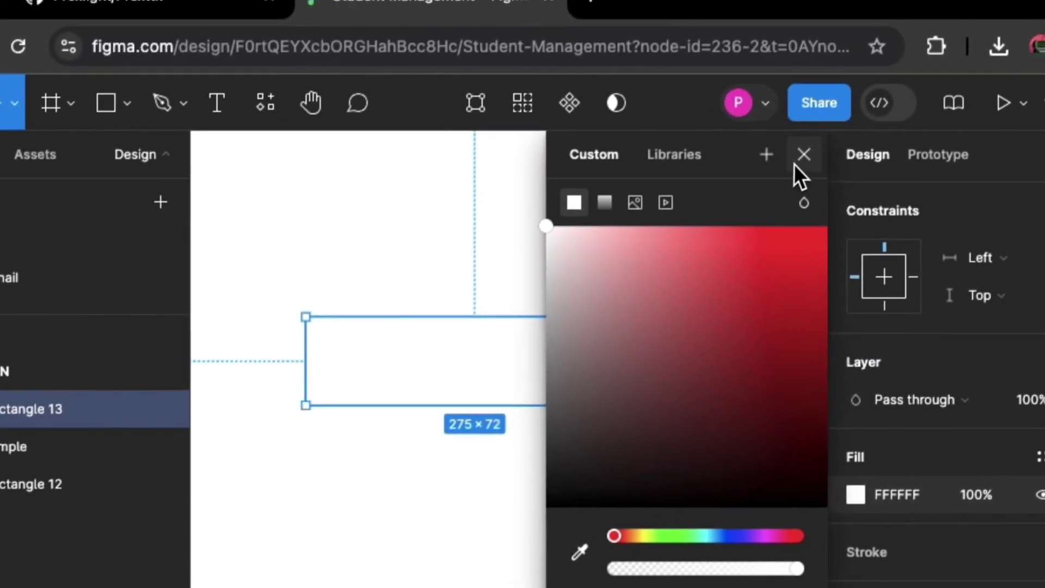
click(803, 155)
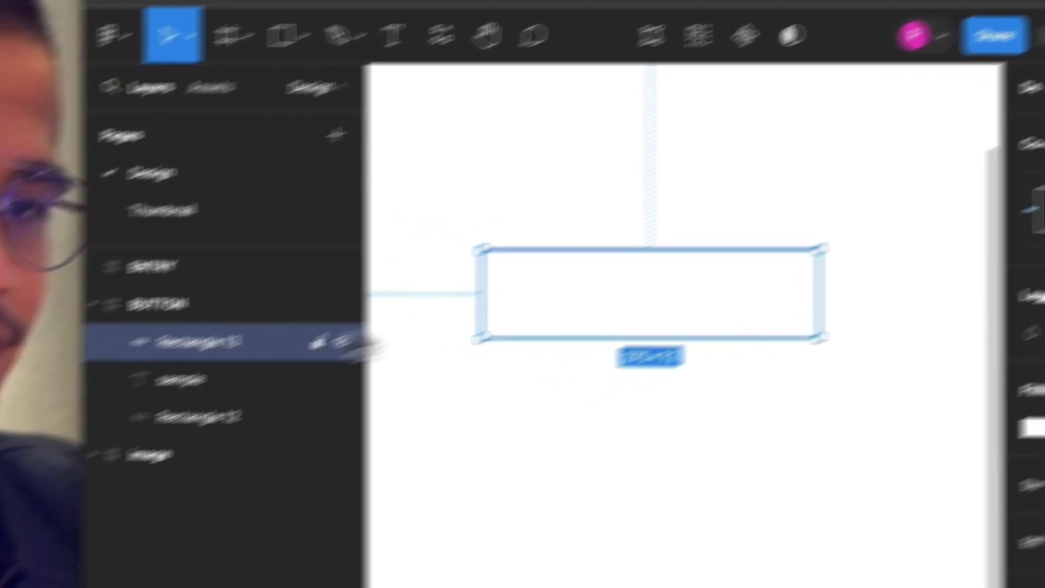
Move Rectangle 13 behind the blue button and group all three layers into Group 1.
drag(3, 430, 2, 491)
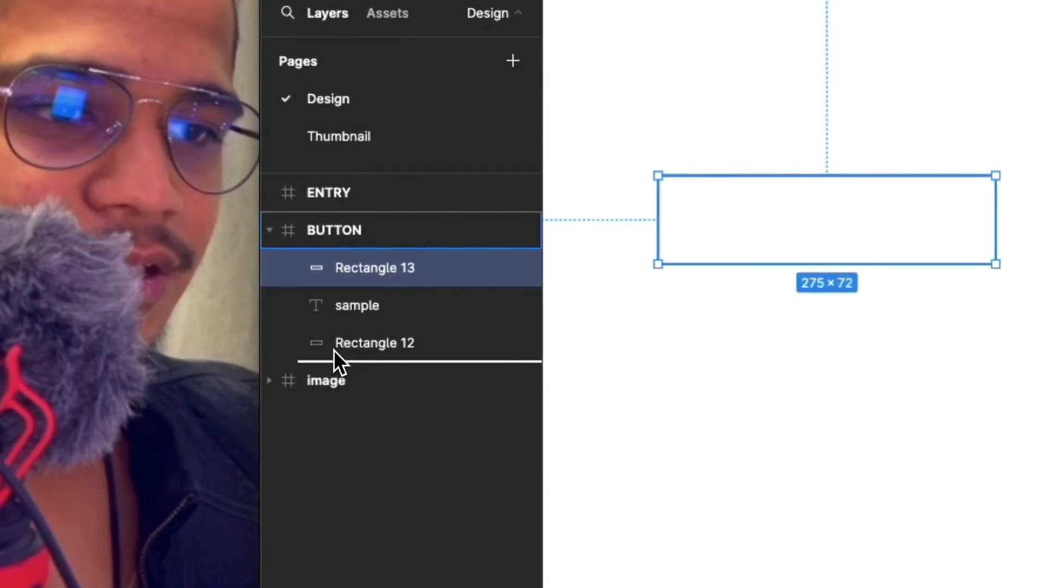
drag(335, 350, 349, 344)
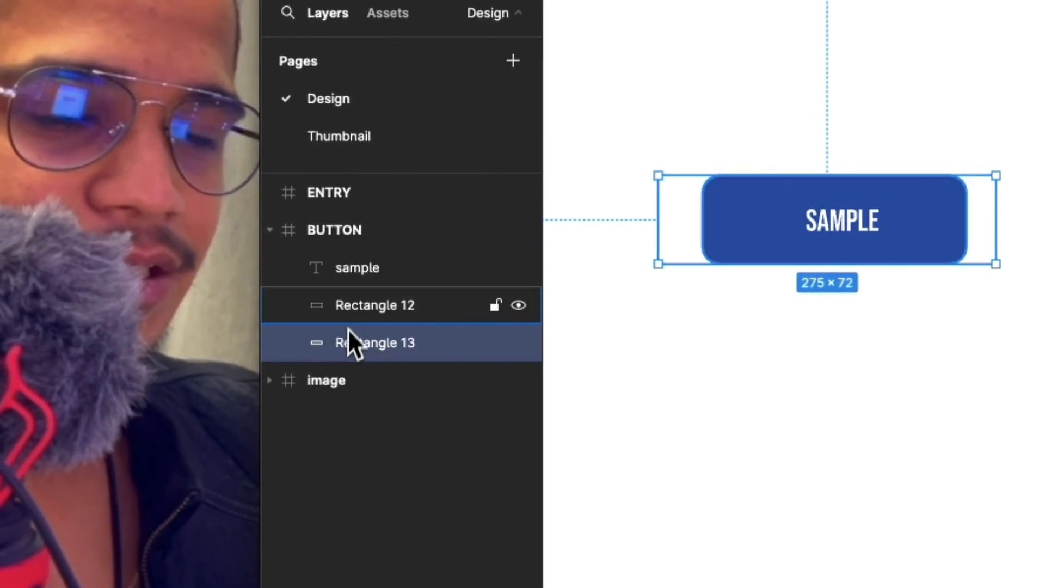
shift+click(386, 270)
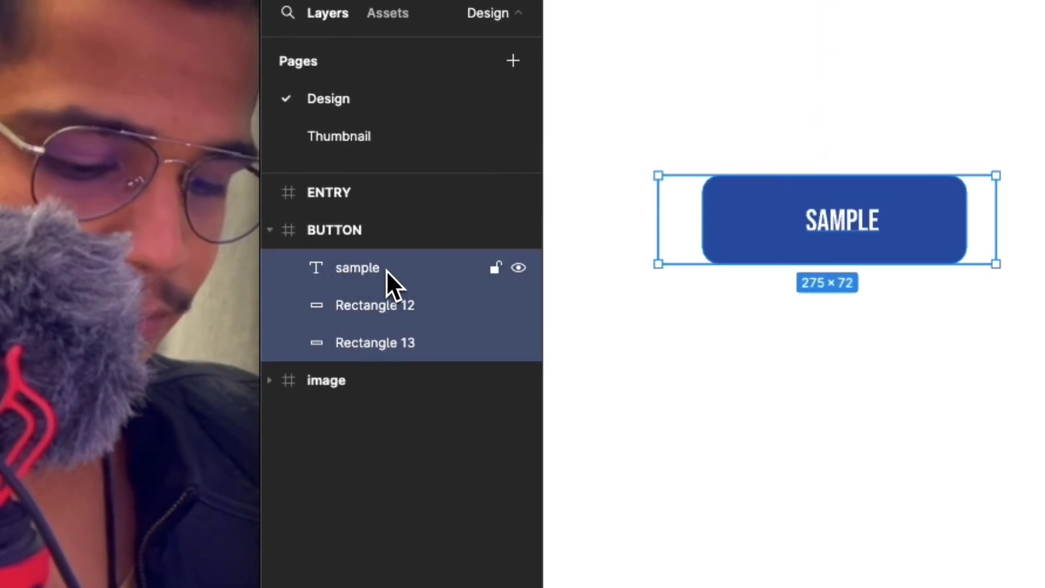
key(super+g)
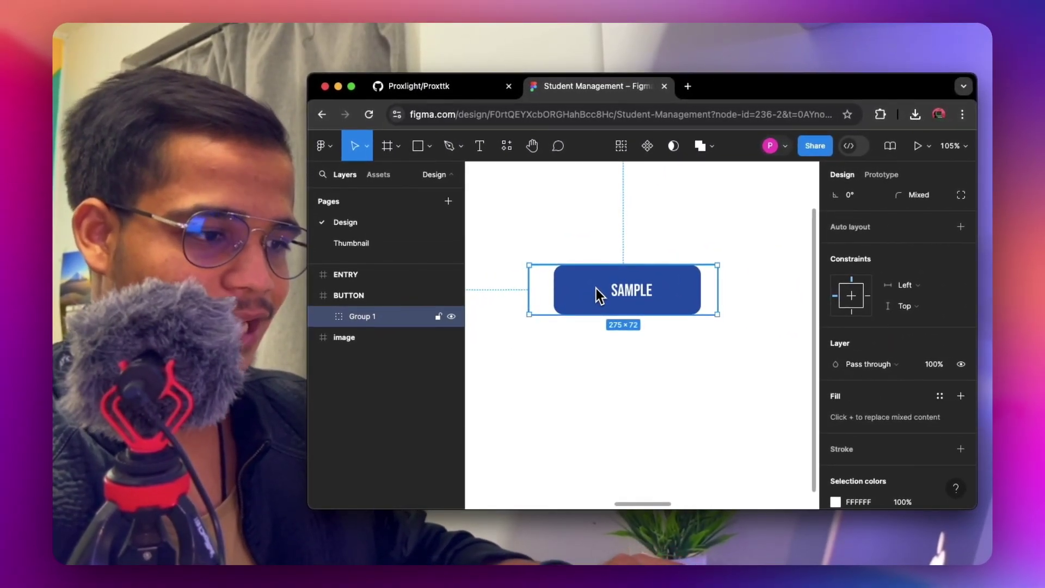
Add a 1x PNG export setting to Group 1.
scroll(632, 298, down, 5)
scroll(723, 384, up, 5)
scroll(924, 415, down, 3)
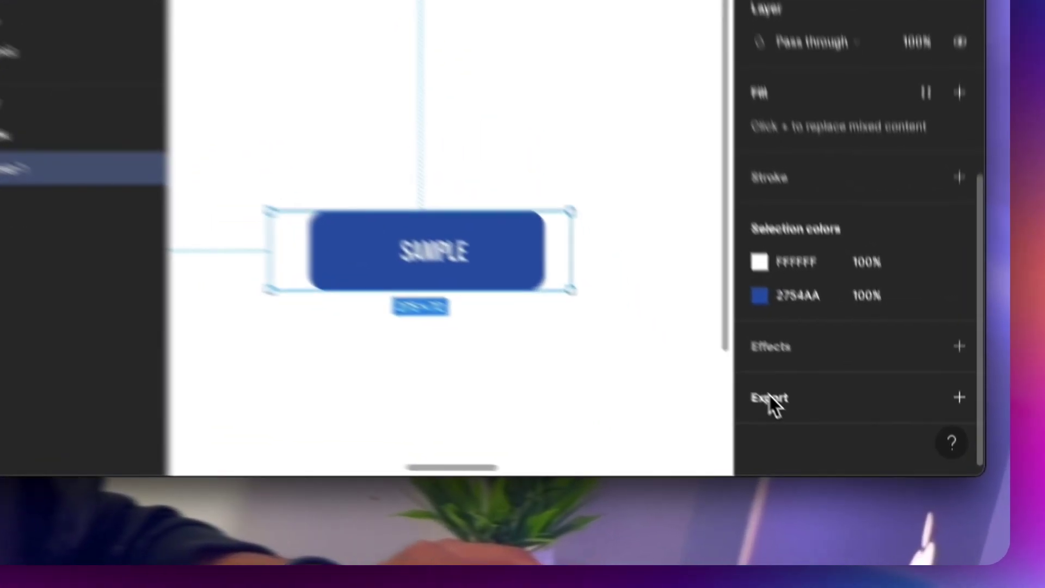
click(842, 460)
scroll(843, 462, down, 3)
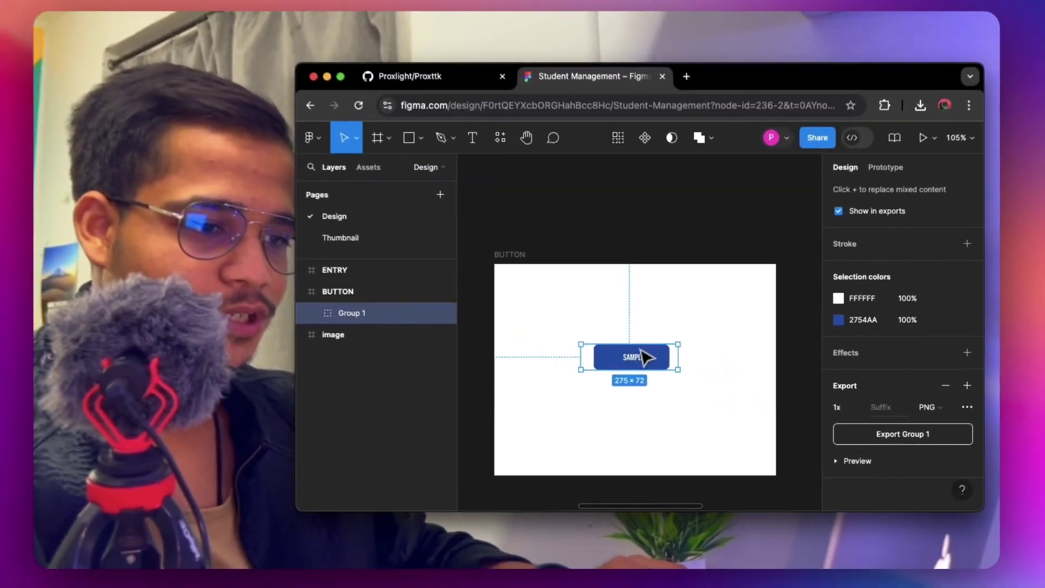
scroll(645, 357, down, 5)
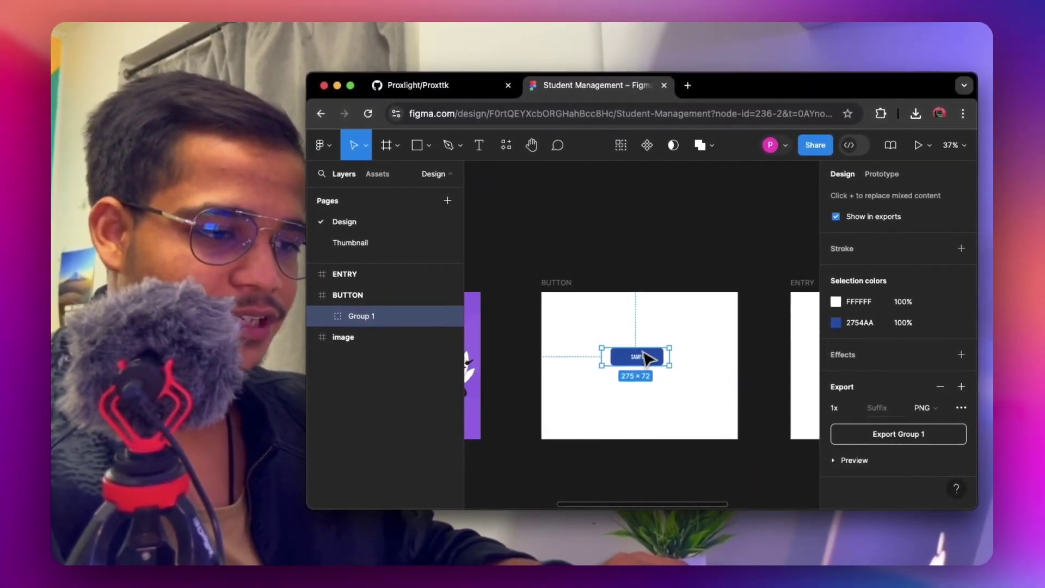
scroll(609, 351, left, 5)
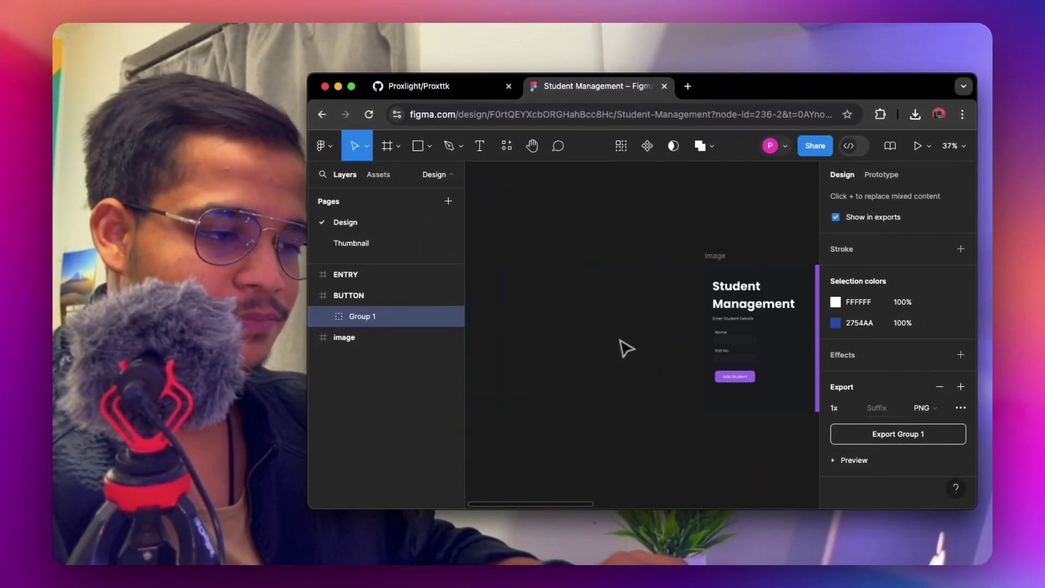
scroll(626, 348, right, 5)
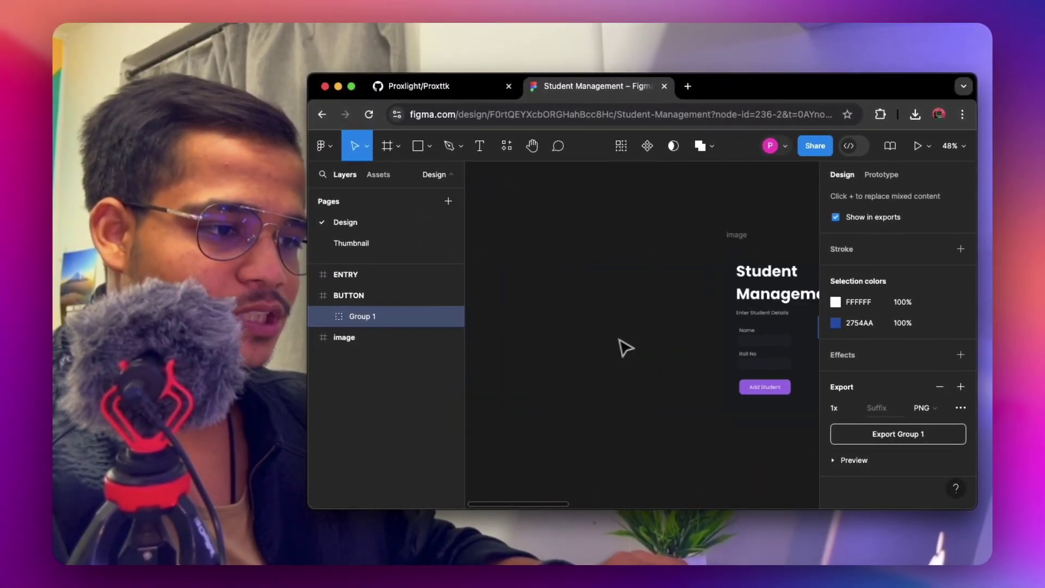
scroll(614, 349, up, 3)
scroll(616, 347, up, 3)
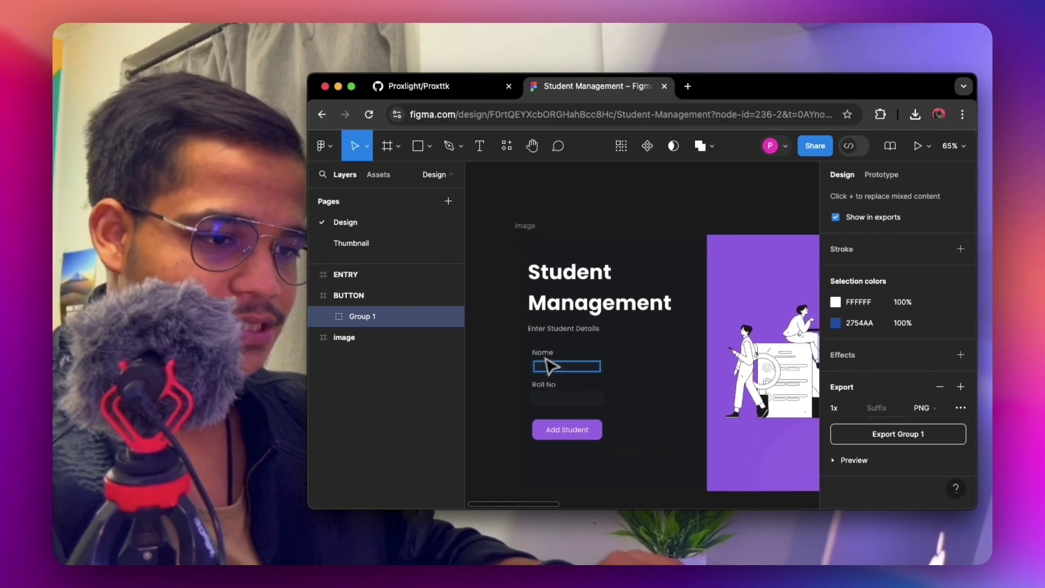
Select the Add Student button, inspect its Rectangle 7 and Frame 1 layers, and view its Selection colors.
click(564, 435)
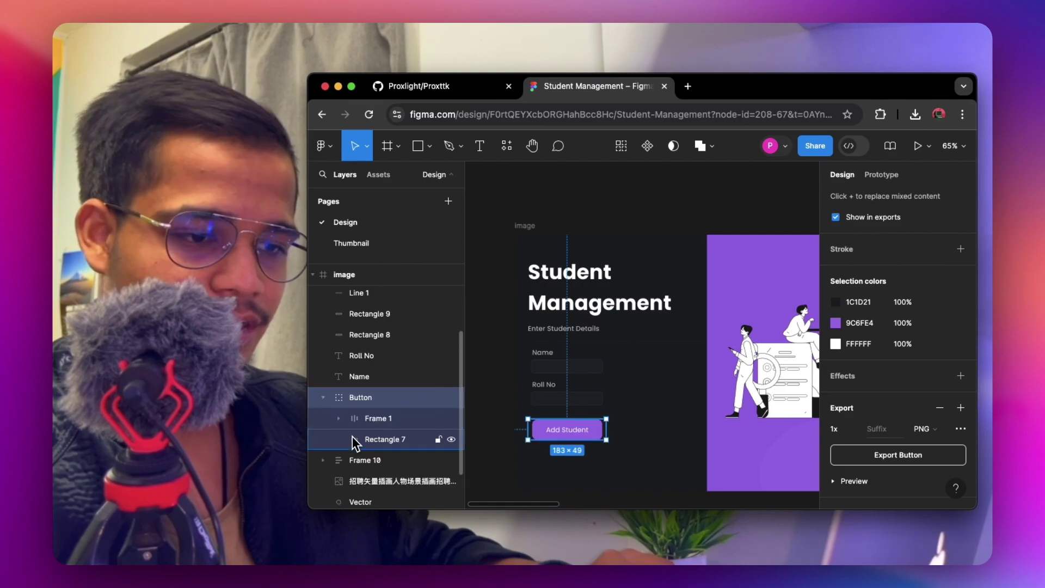
click(351, 437)
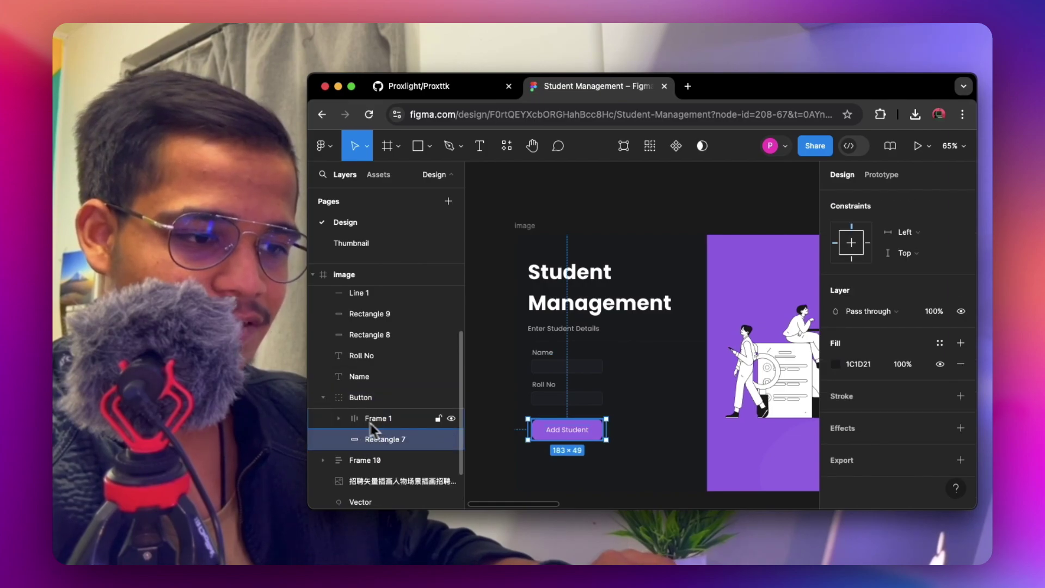
click(362, 419)
click(322, 398)
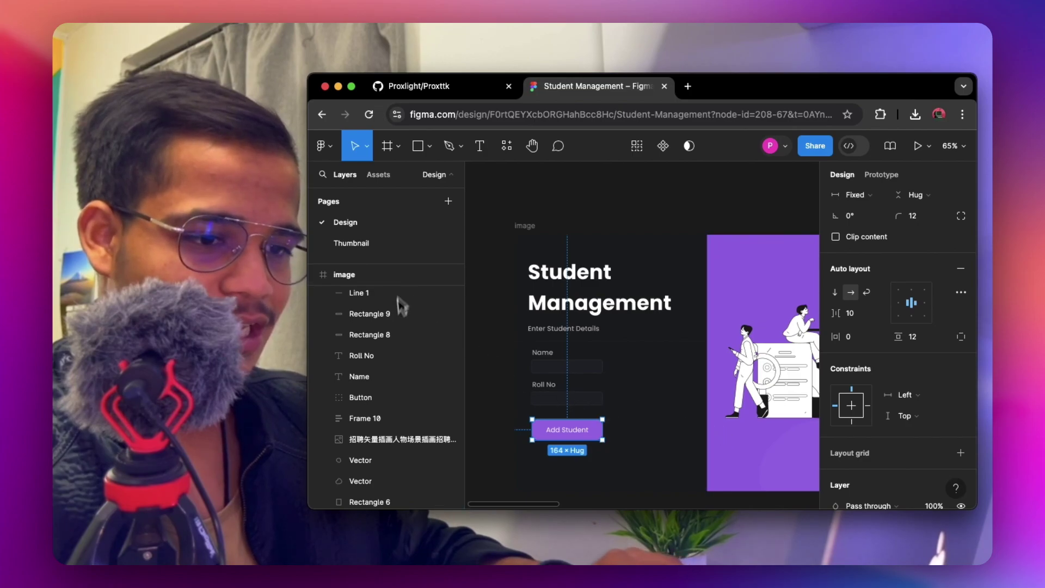
click(607, 422)
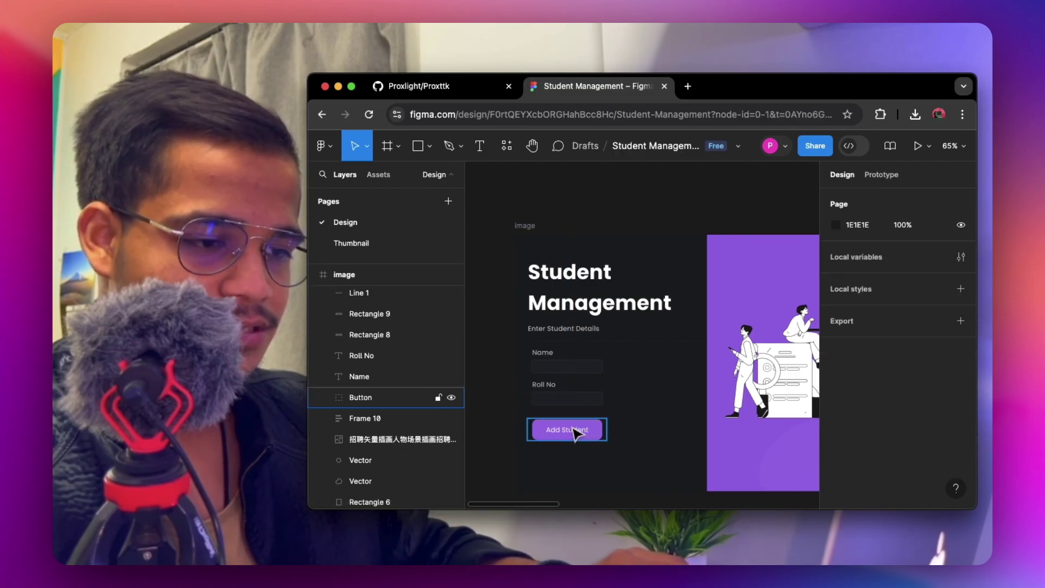
click(566, 433)
scroll(866, 359, down, 5)
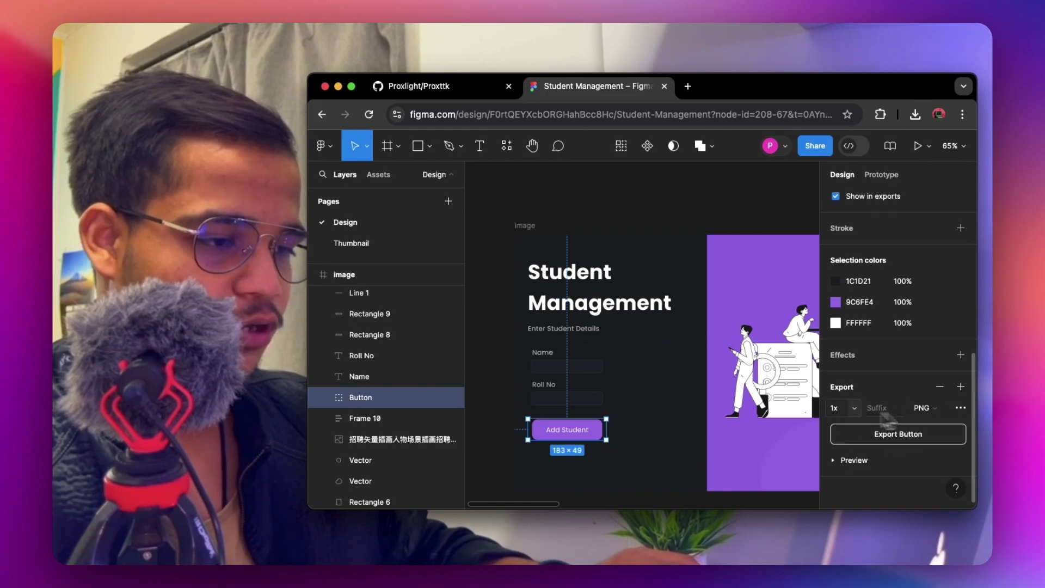
scroll(625, 394, up, 3)
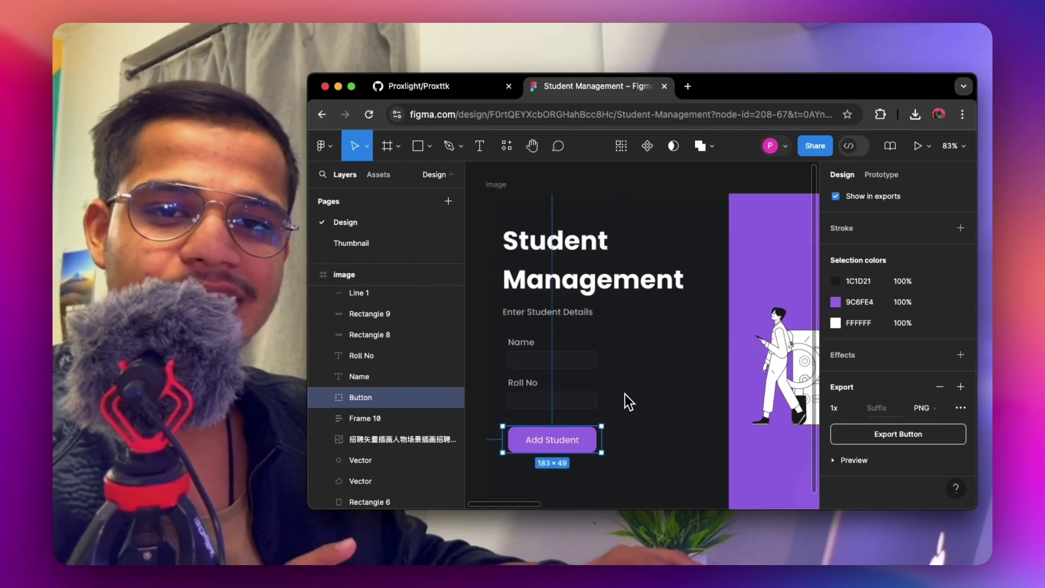
Change the Add Student button's purple from 9C6FE4 to 884EE5.
click(835, 303)
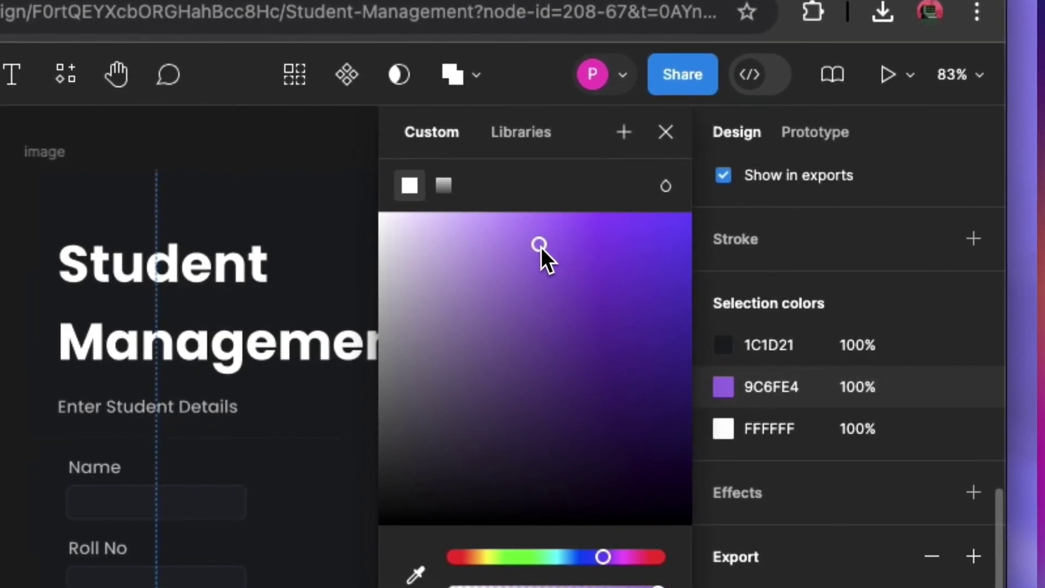
click(573, 252)
click(585, 254)
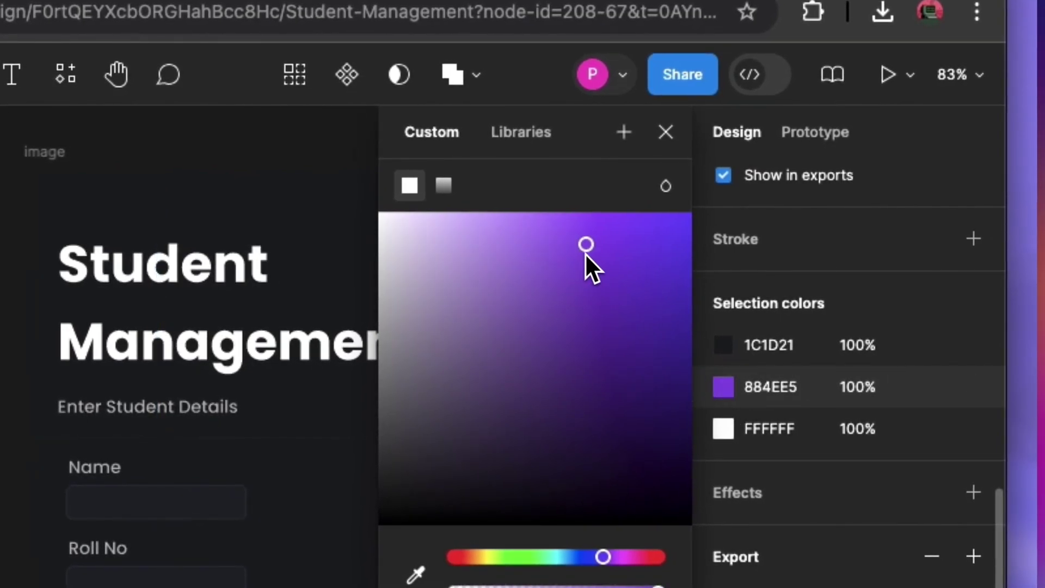
click(666, 132)
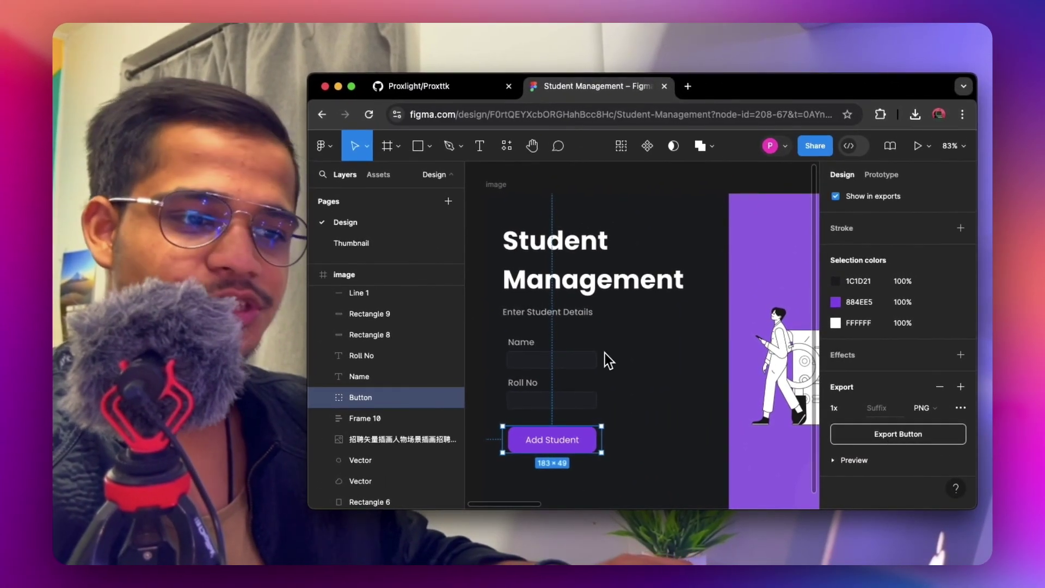
Hide the Add Student button layer and select the whole image frame with its 1x PNG export.
click(452, 398)
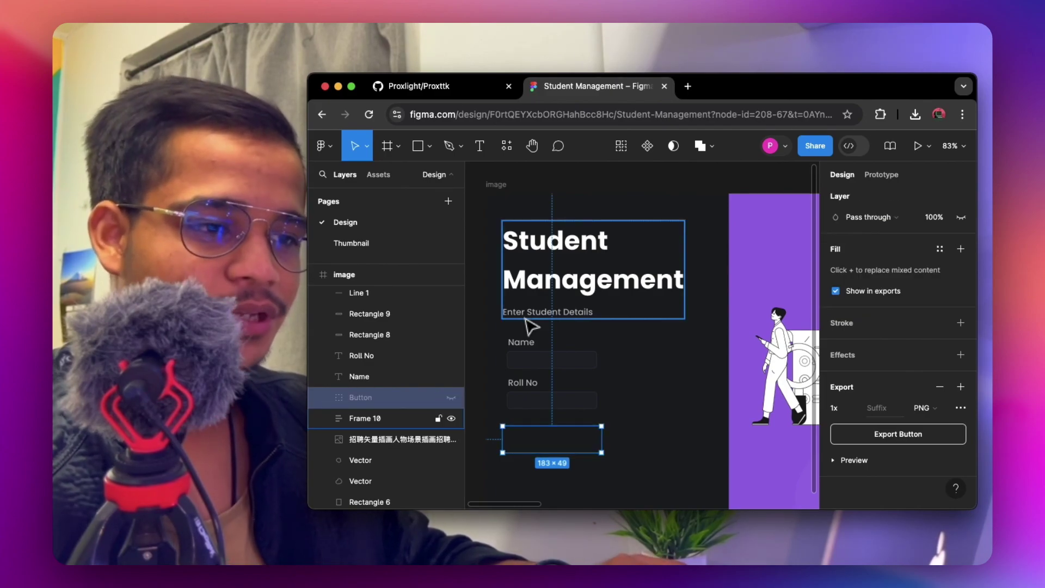
scroll(531, 327, down, 5)
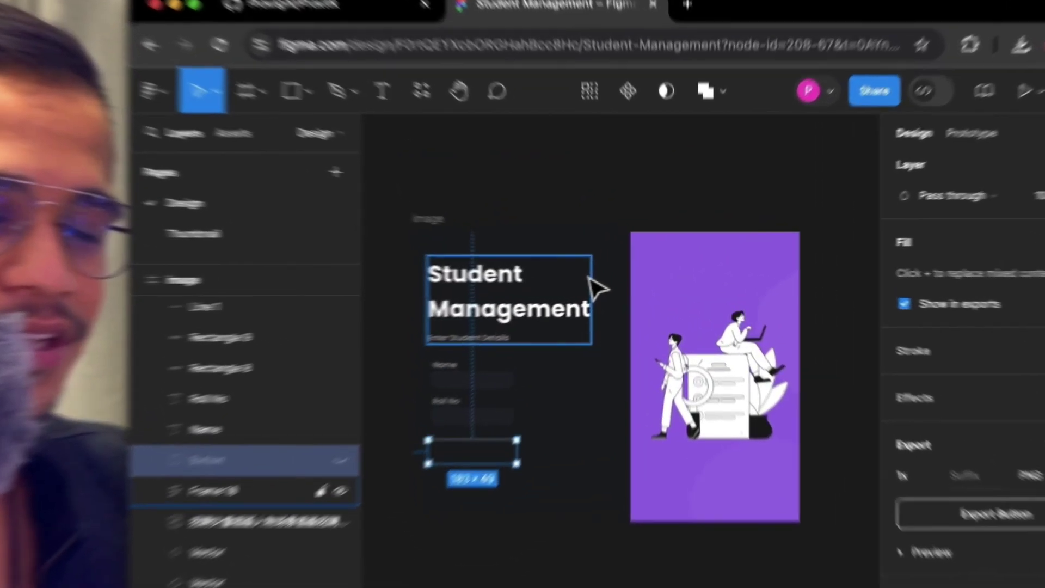
click(622, 276)
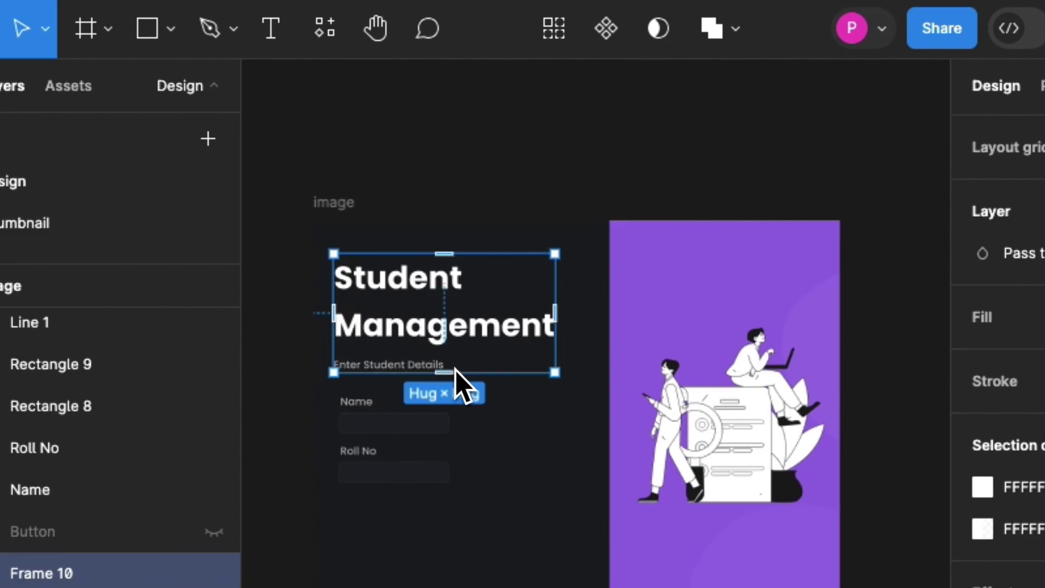
click(334, 203)
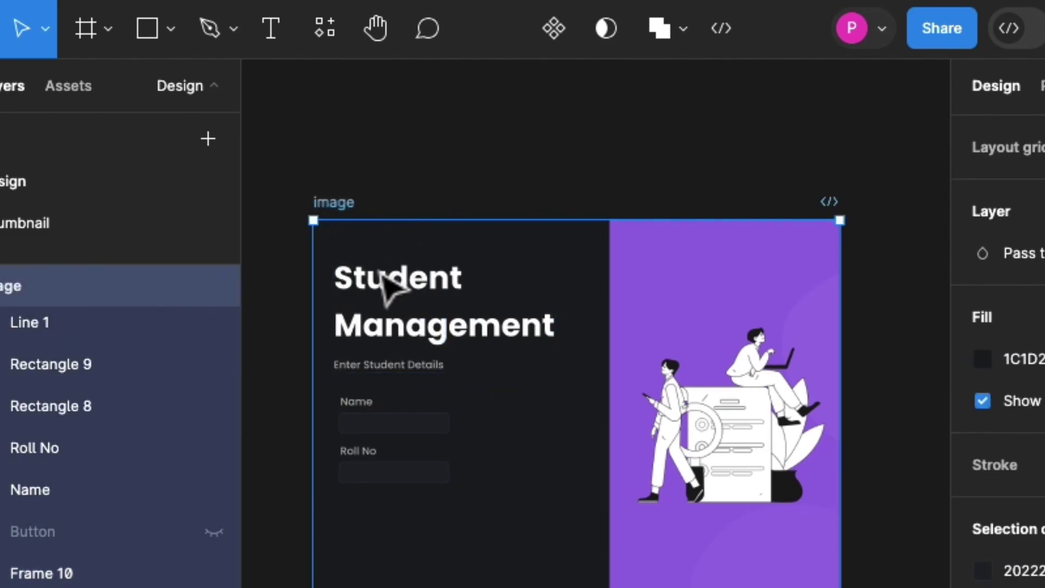
scroll(1042, 586, down, 5)
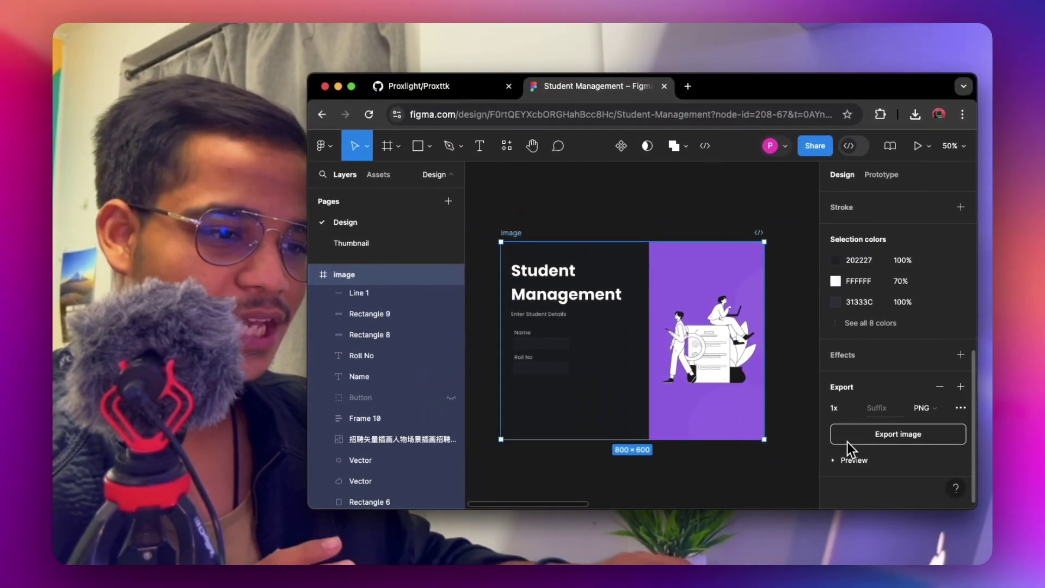
scroll(569, 342, up, 5)
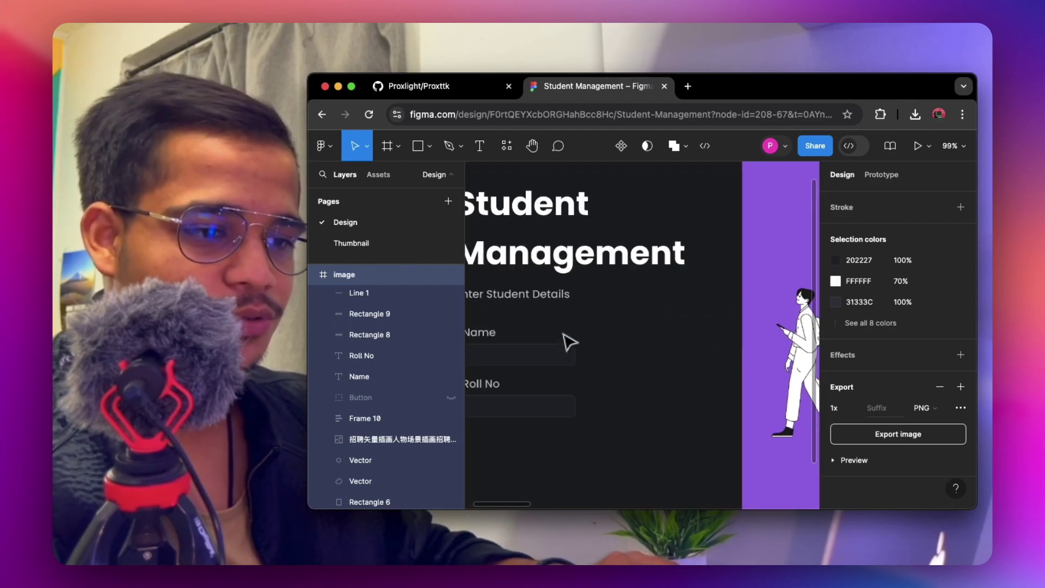
Inspect the Name entry box's 155×24 size and 202227 fill without changing it.
scroll(569, 342, left, 2)
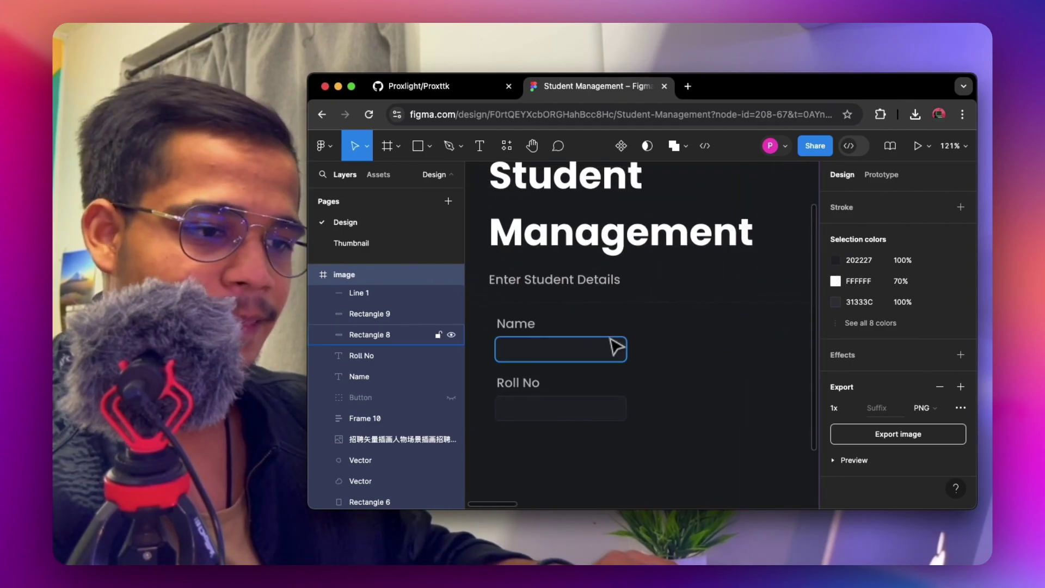
scroll(615, 346, down, 2)
scroll(607, 345, left, 2)
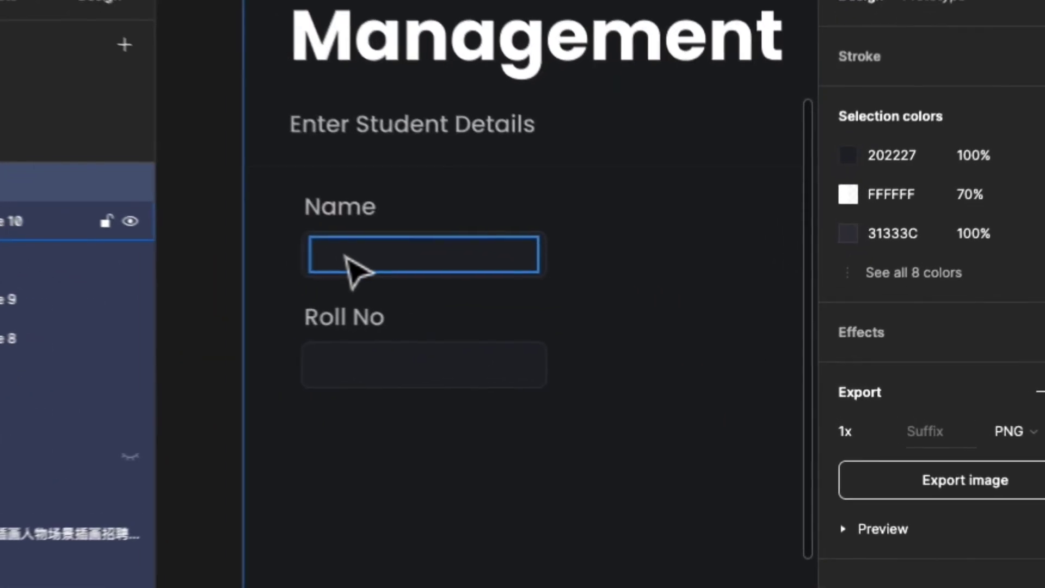
click(349, 258)
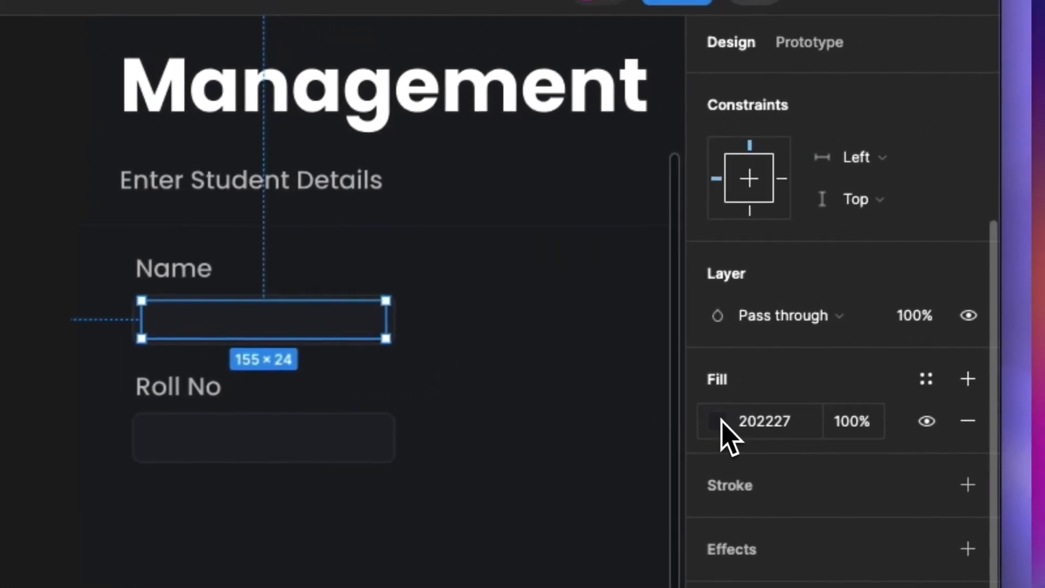
click(719, 421)
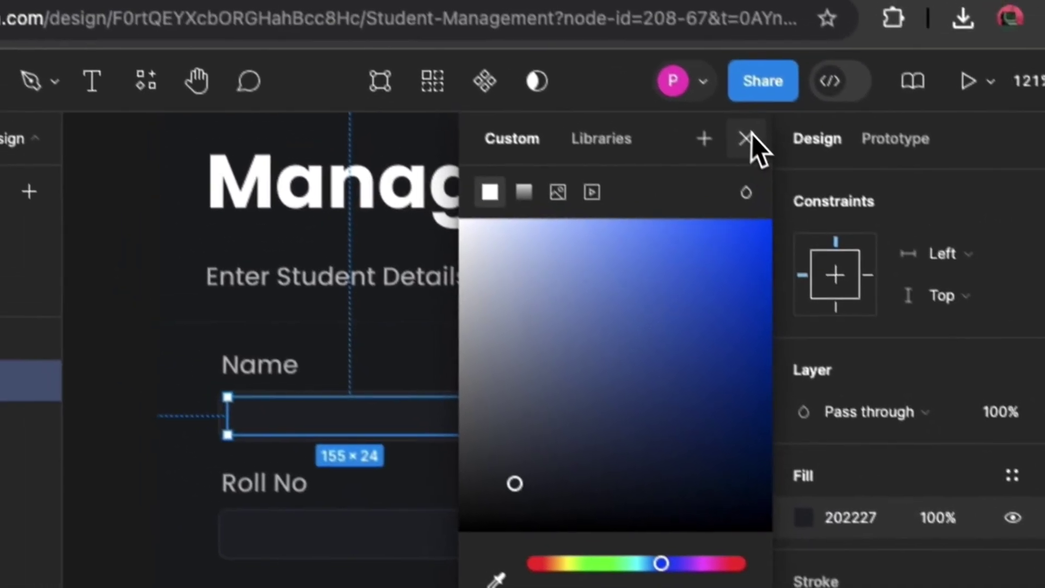
click(749, 136)
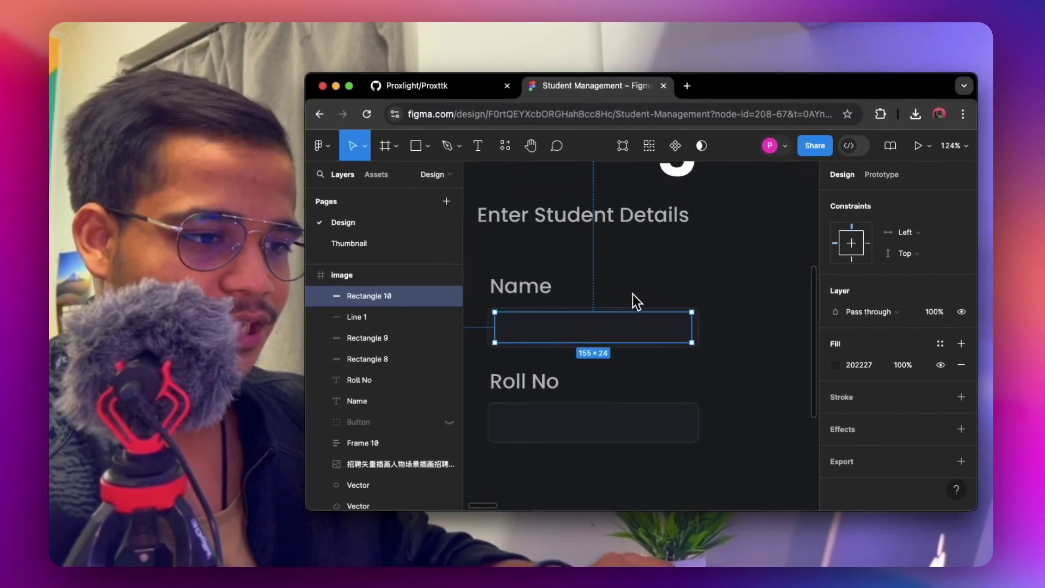
Recentre the canvas on the form and select the hidden Button layer.
scroll(657, 315, up, 5)
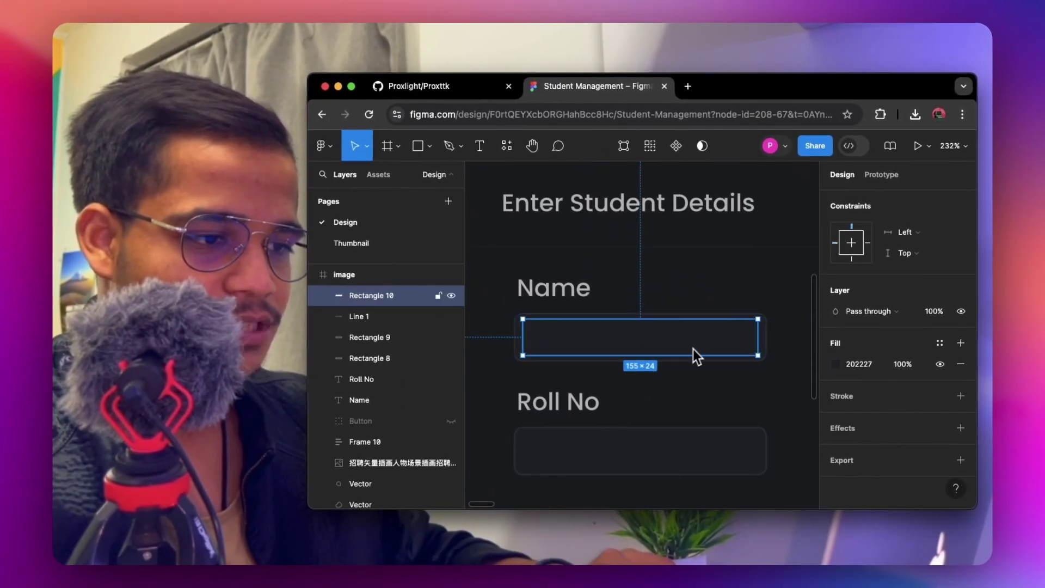
scroll(699, 335, down, 3)
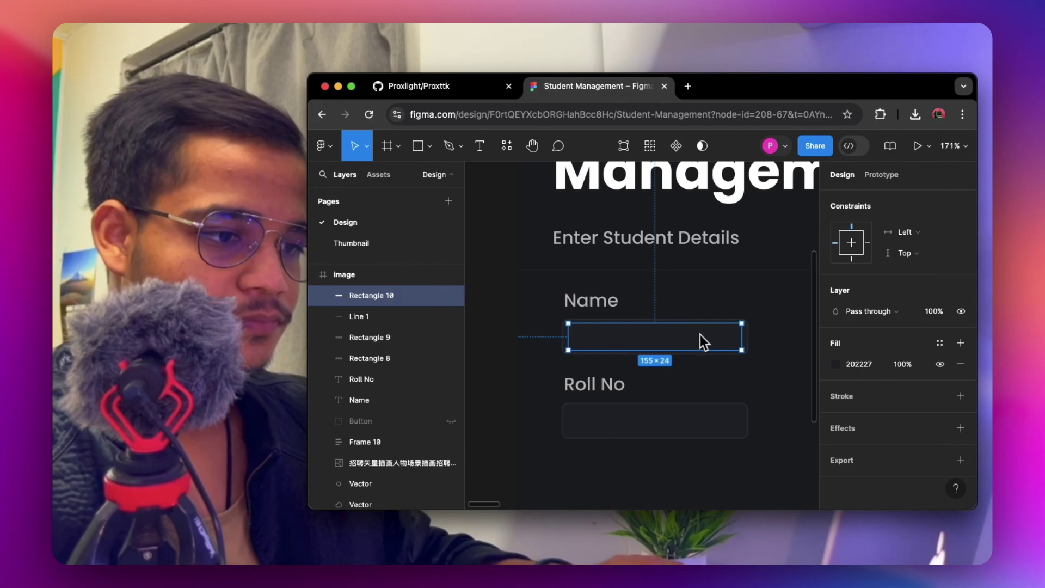
drag(703, 332, 673, 334)
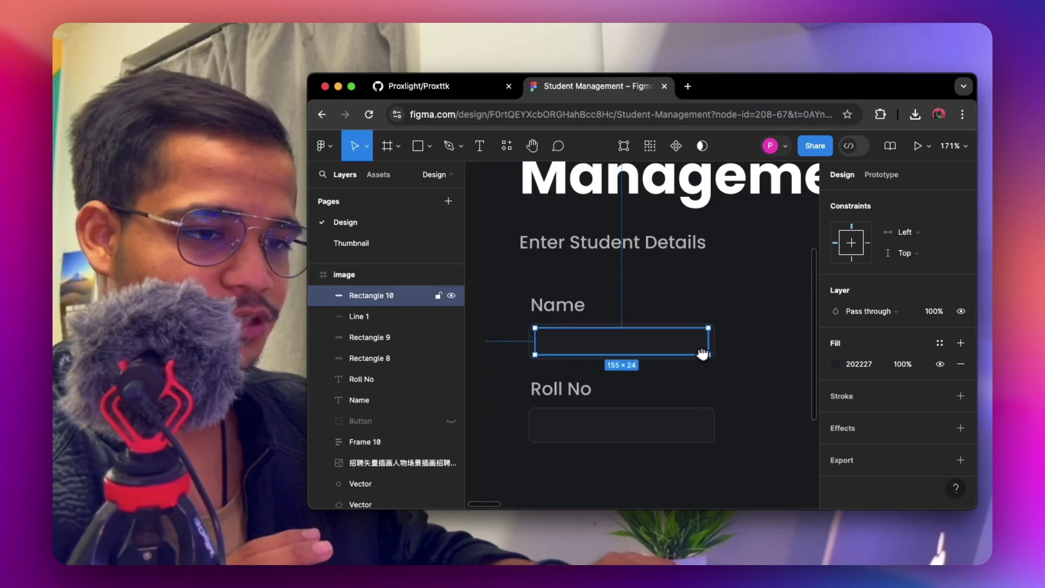
scroll(537, 381, down, 5)
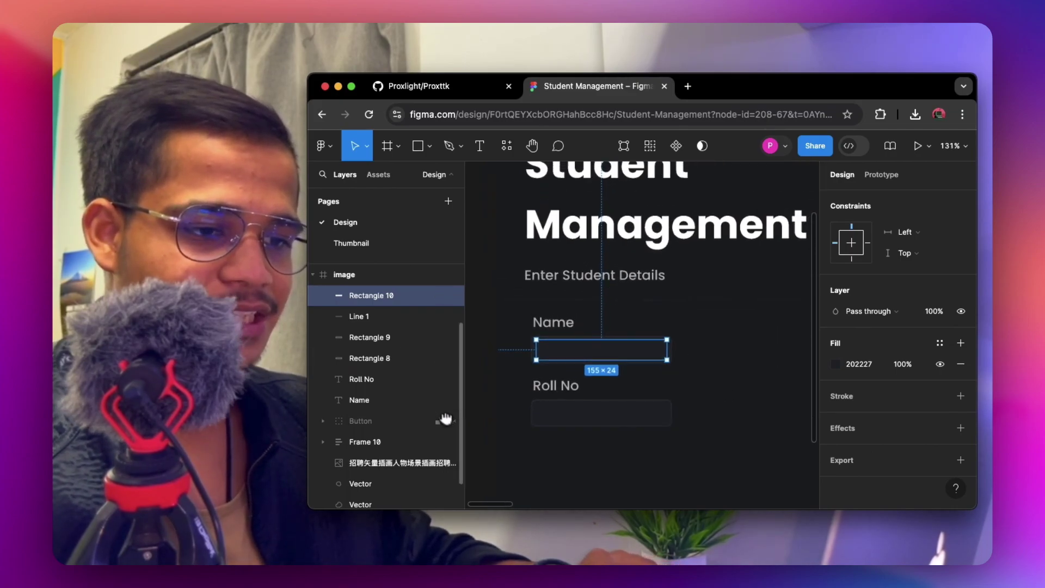
scroll(593, 356, down, 5)
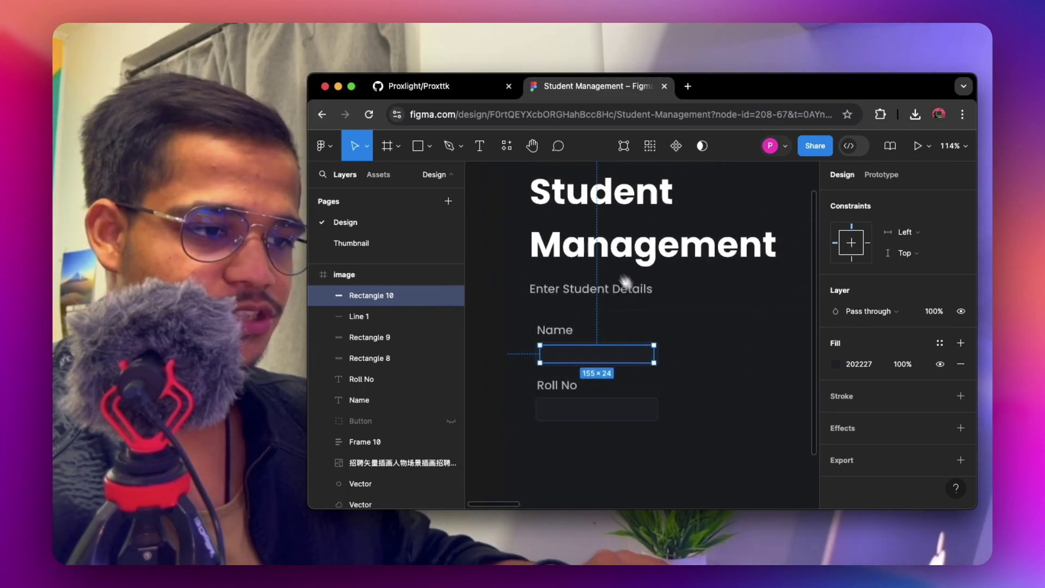
click(368, 423)
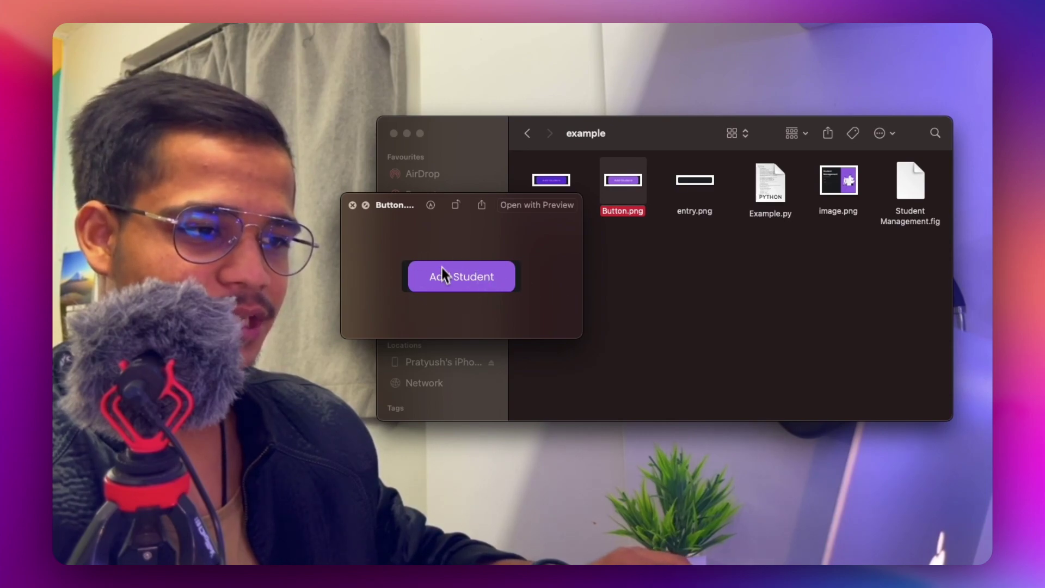
Preview Button hover.png and image.png in the example folder, then close the preview.
click(353, 205)
click(550, 187)
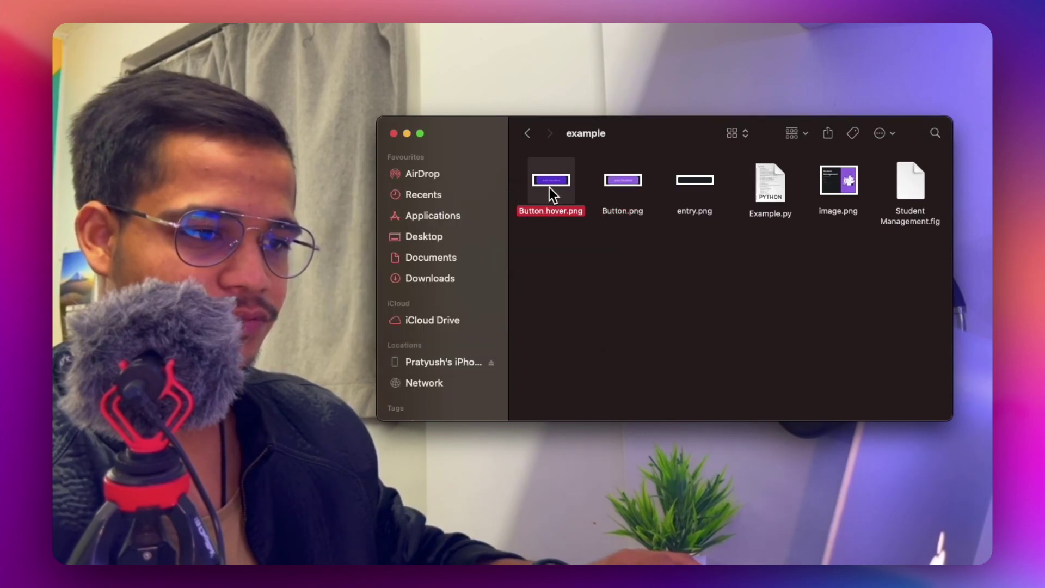
key(space)
key(Right)
key(Right)
key(Right)
key(Right)
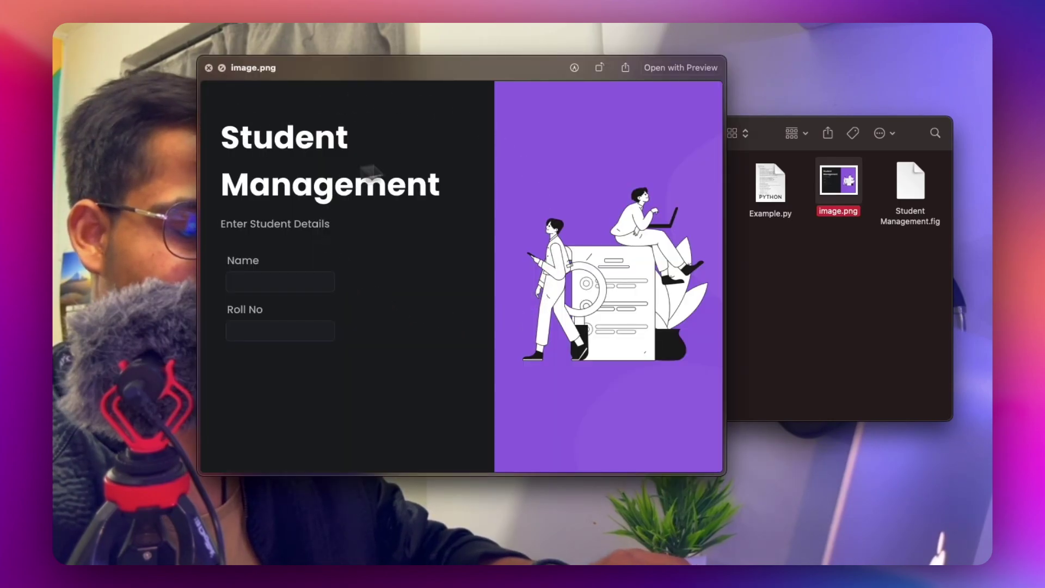
click(209, 68)
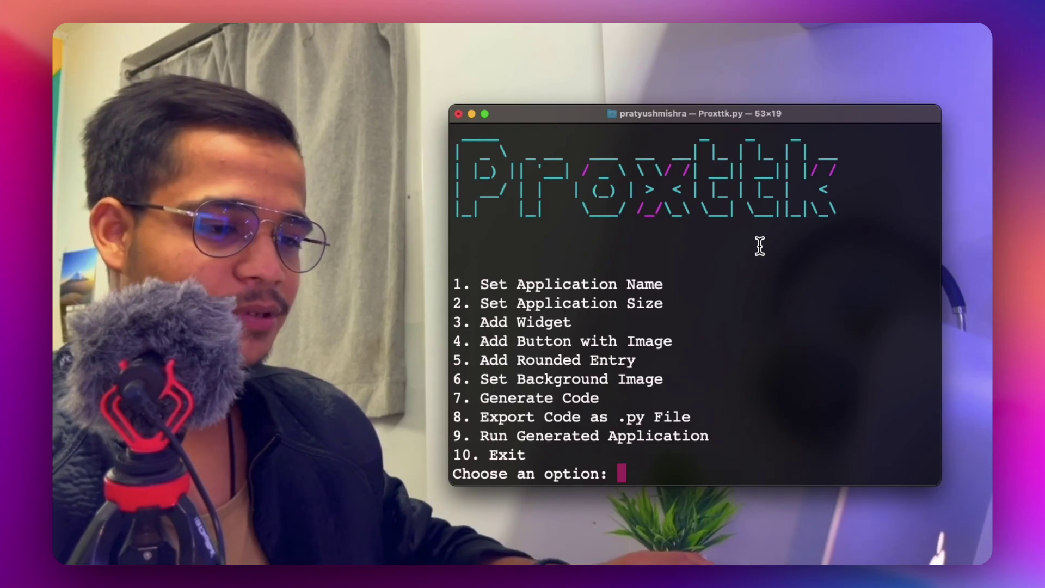
Choose Proxttk's application-name option and enter 'Student' as the app name.
drag(517, 284, 682, 286)
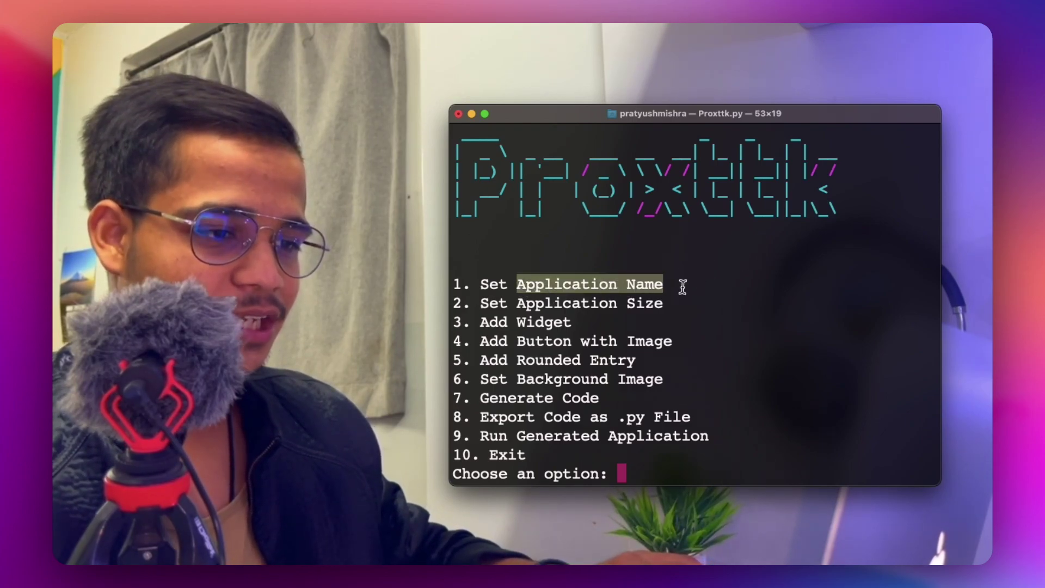
click(701, 344)
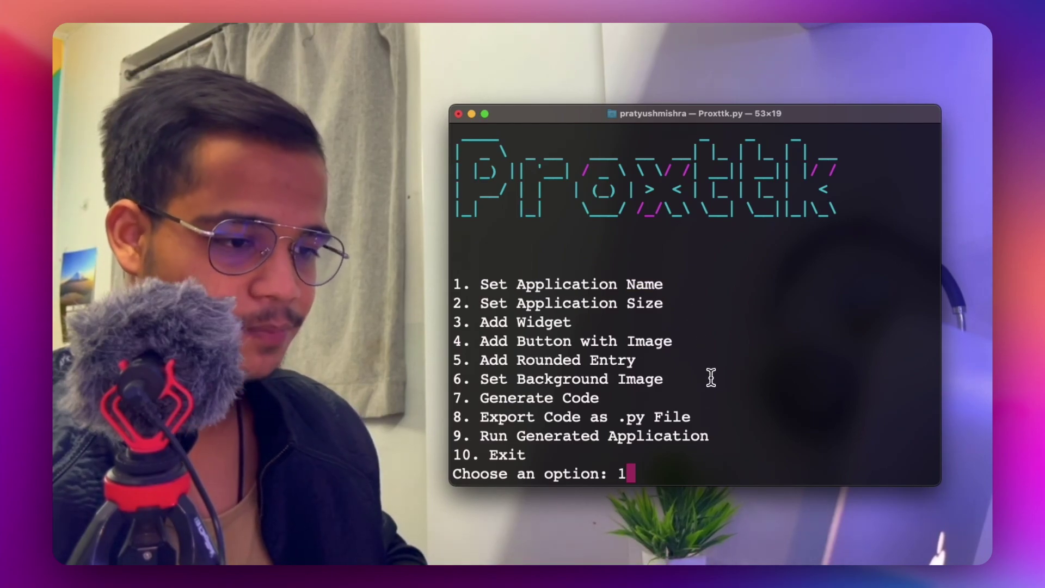
key(Return)
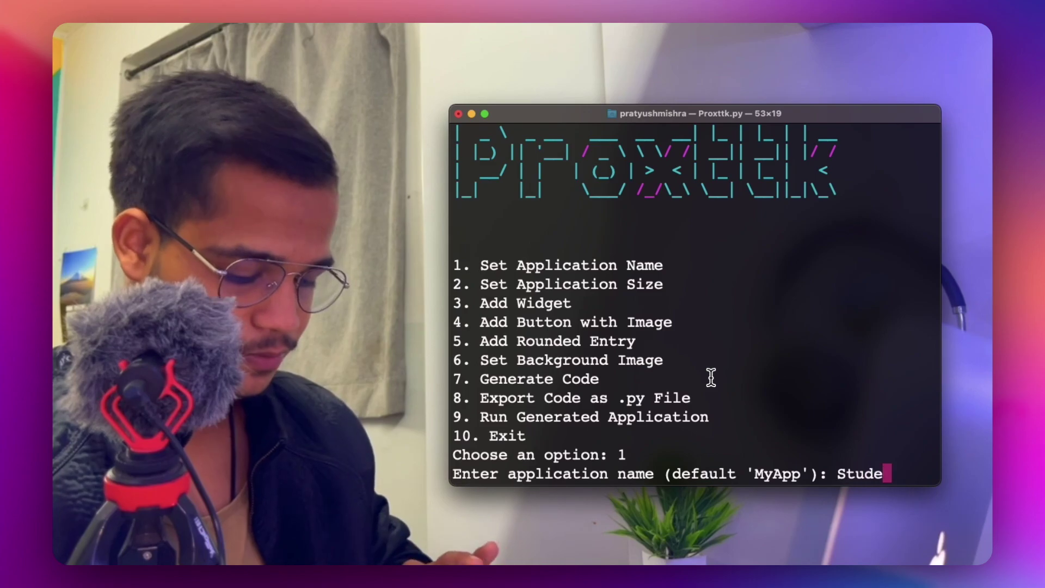
text(Student)
key(Left)
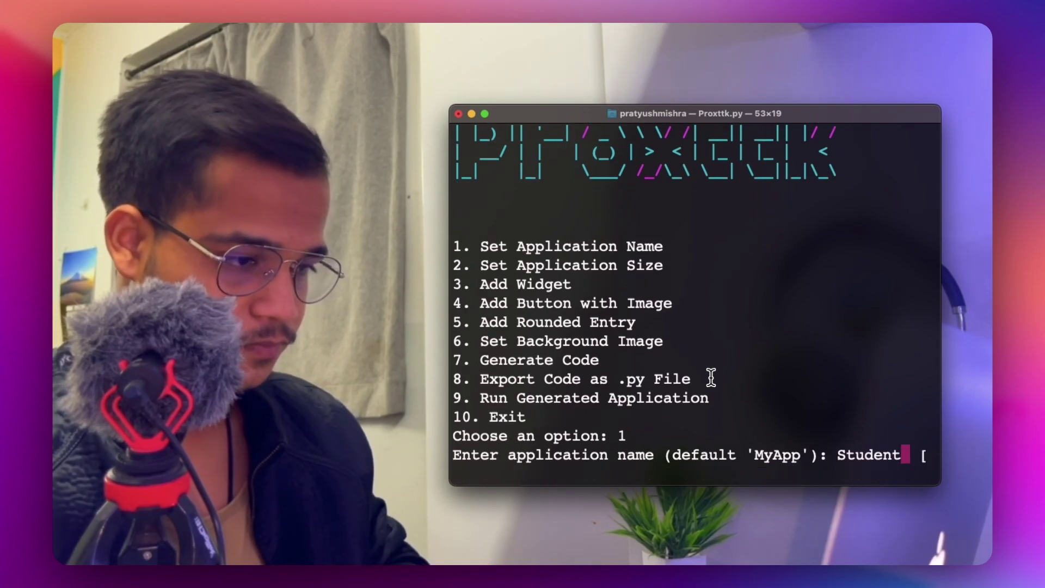
key(Return)
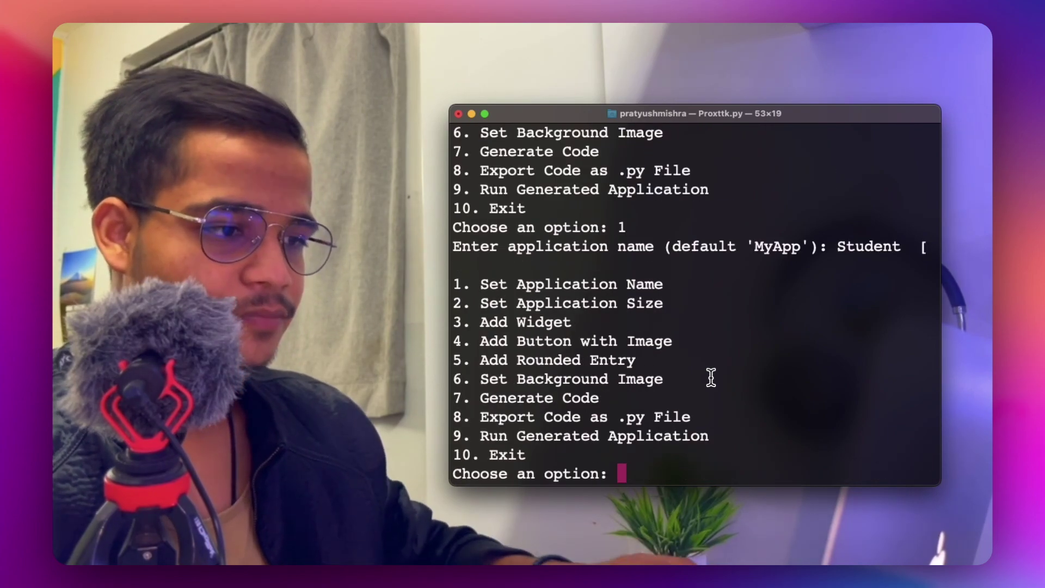
drag(846, 245, 953, 245)
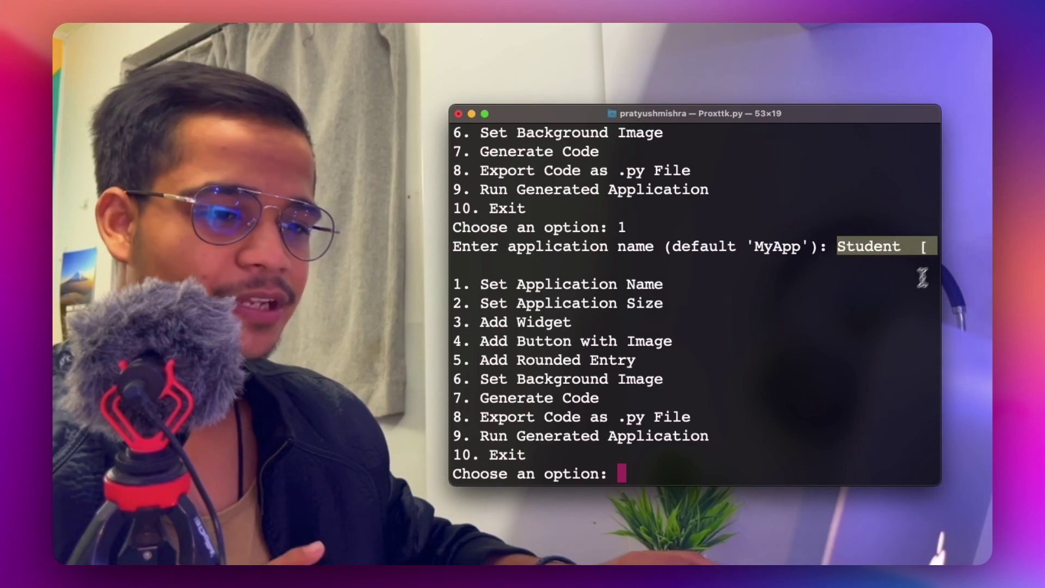
click(856, 340)
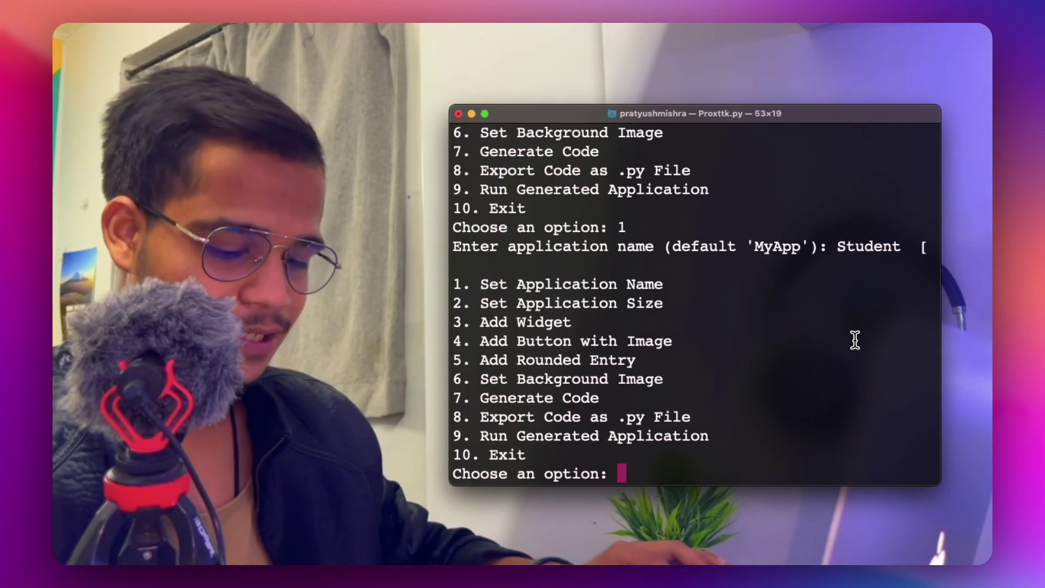
Keep the default 800x600 app size and choose option 6 to set a background image.
key(Return)
key(Return)
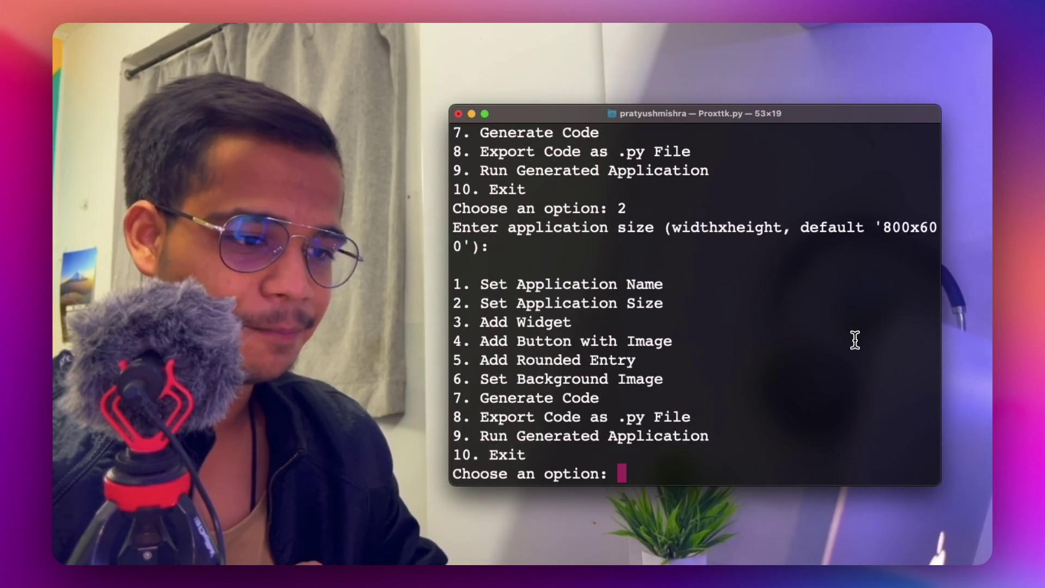
text(6)
key(Return)
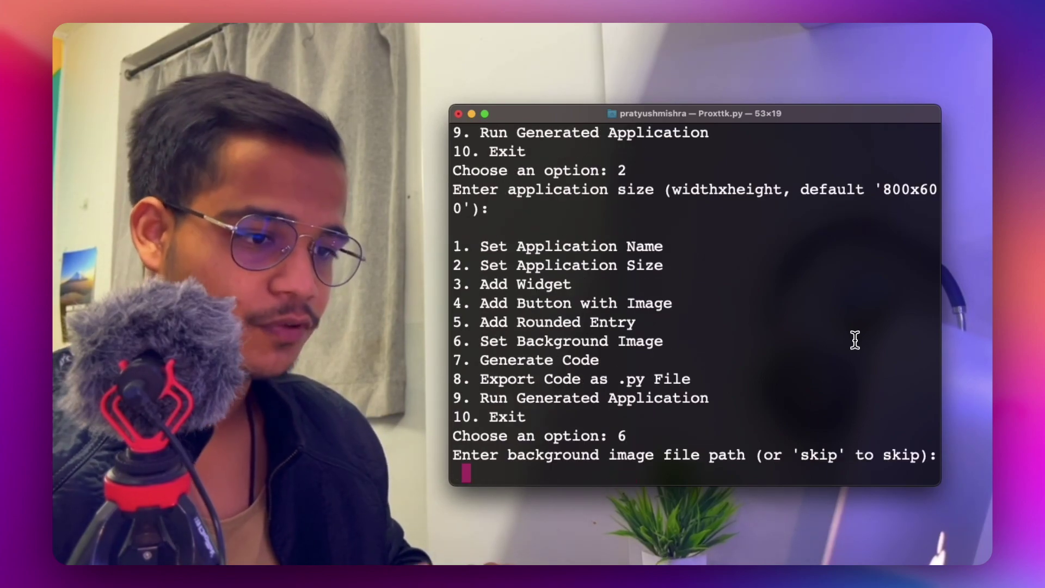